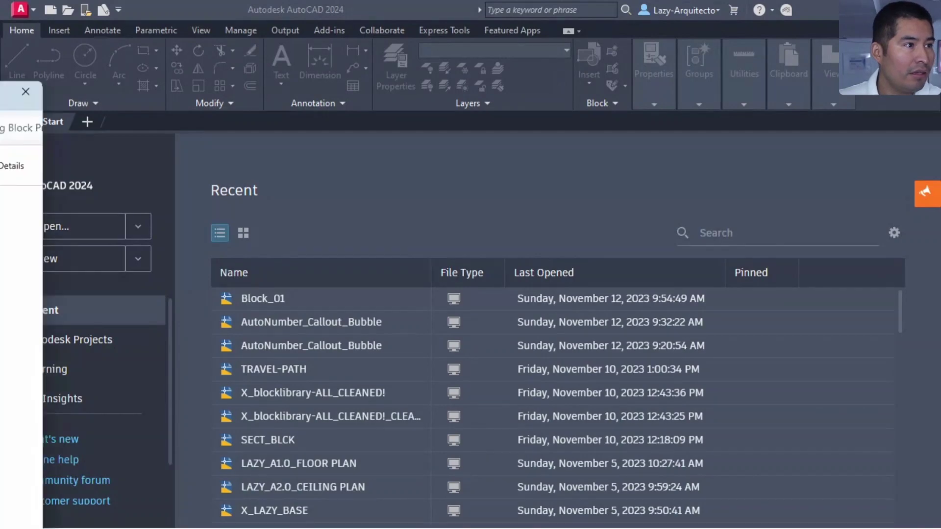
Open FS-1_Elevation_Reference_Equipment.pdf from the auto-numbering block problem folder and close its comments pane
{"action": "left_click_drag", "start_coordinate": [0, 90], "coordinate": [435, 1]}
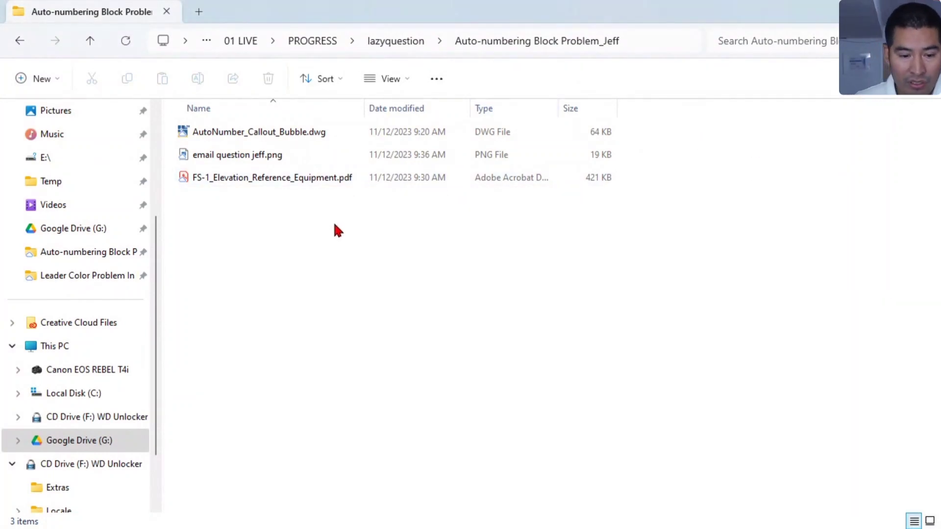
{"action": "left_click", "coordinate": [276, 183]}
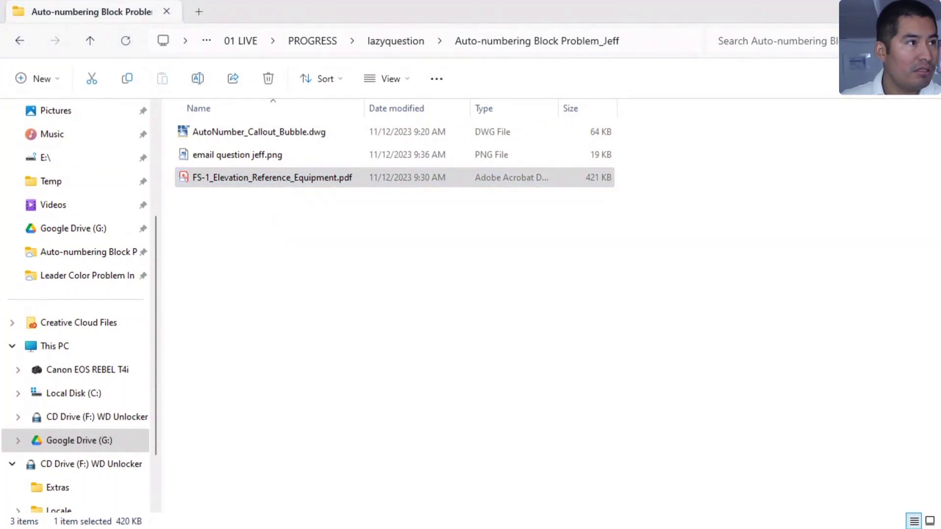
{"action": "key", "text": "Return"}
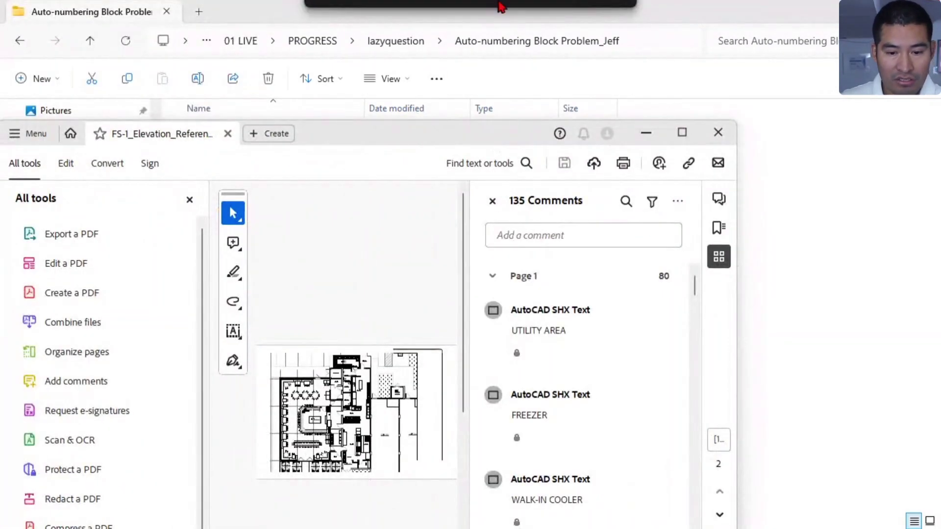
{"action": "left_click_drag", "start_coordinate": [391, 135], "coordinate": [564, 1]}
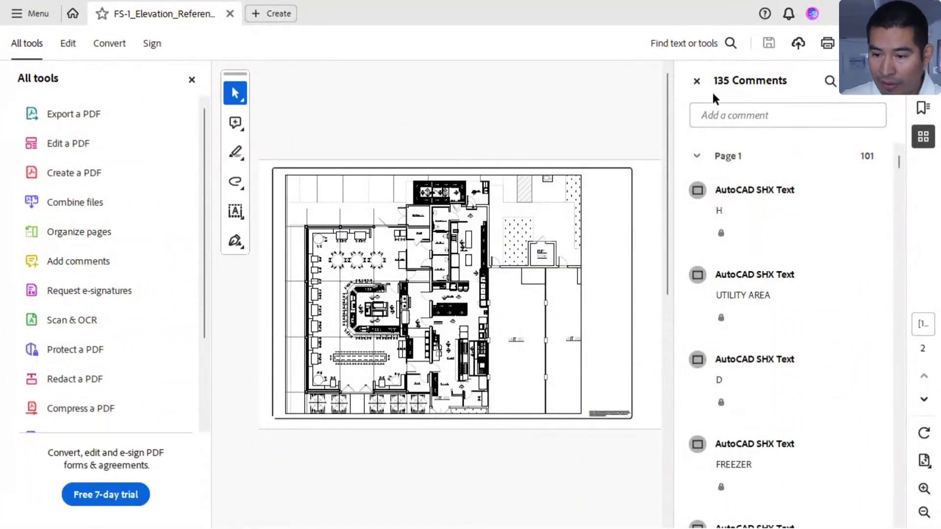
{"action": "left_click", "coordinate": [695, 82]}
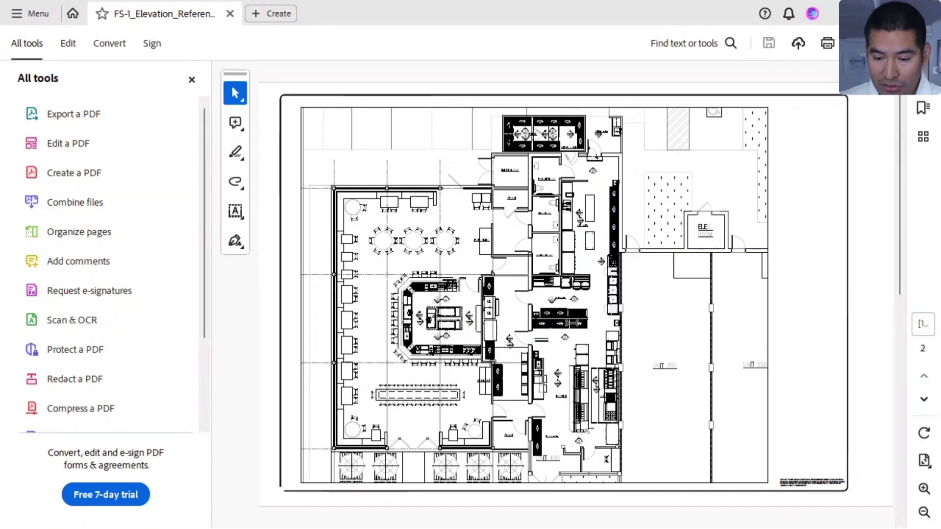
Examine the numbered elevation callouts in the freezer and walk-in cooler area of the floor plan
{"action": "scroll", "coordinate": [556, 128], "scroll_direction": "up", "scroll_amount": 5, "text": "ctrl"}
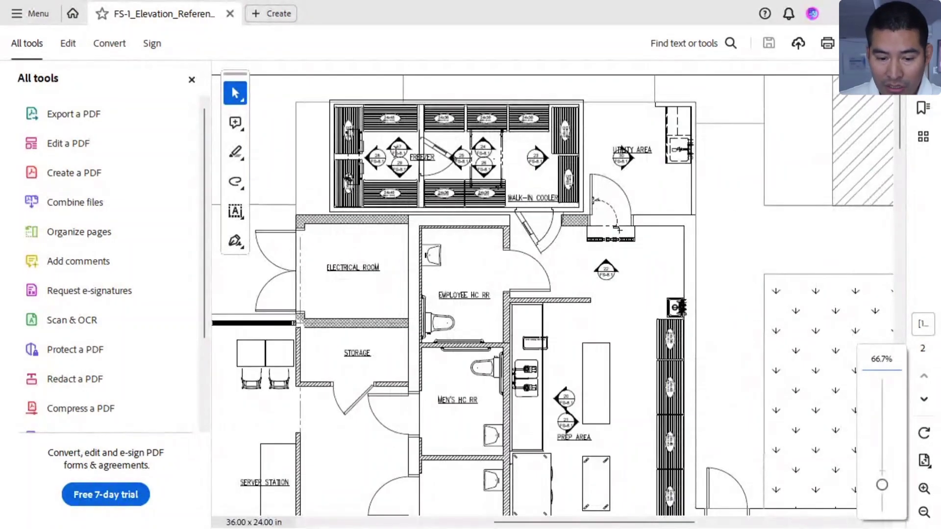
{"action": "scroll", "coordinate": [363, 144], "scroll_direction": "up", "scroll_amount": 1, "text": "ctrl"}
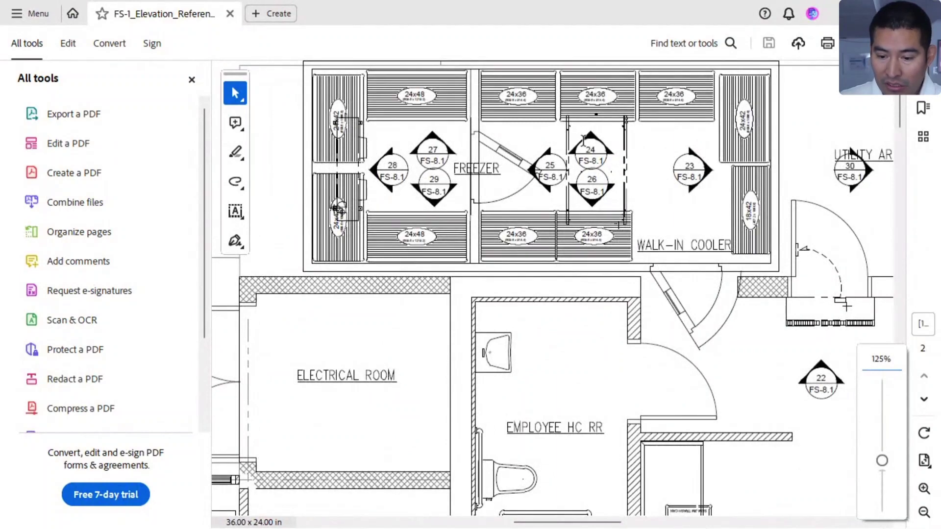
{"action": "scroll", "coordinate": [716, 154], "scroll_direction": "up", "scroll_amount": 1, "text": "ctrl"}
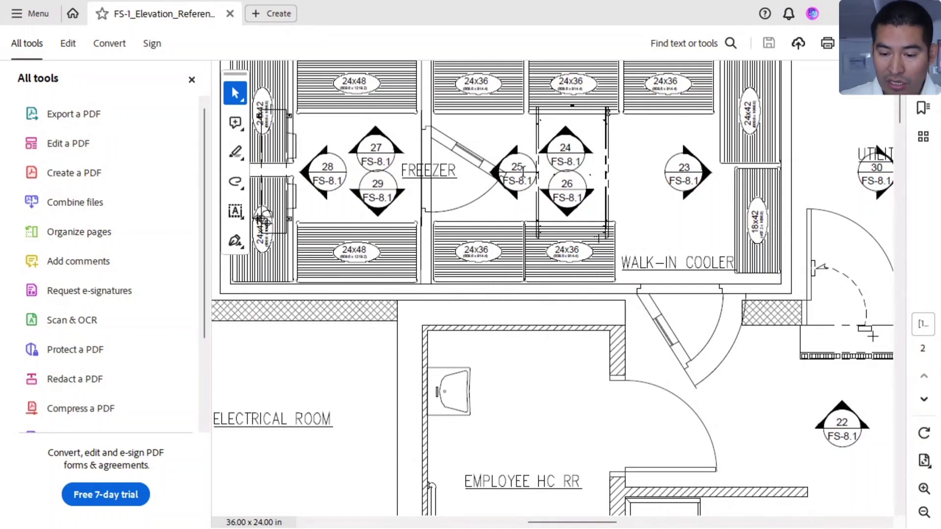
{"action": "scroll", "coordinate": [461, 184], "scroll_direction": "down", "scroll_amount": 4, "text": "ctrl"}
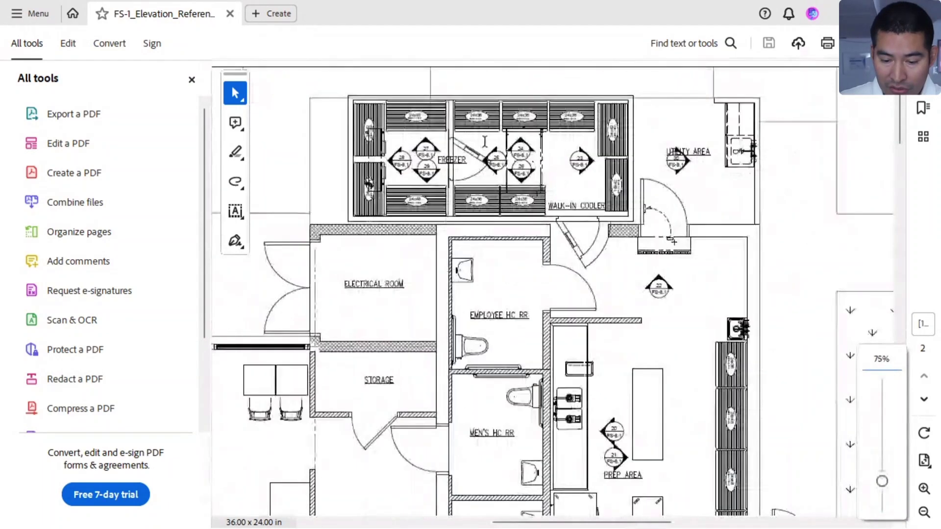
{"action": "scroll", "coordinate": [485, 141], "scroll_direction": "down", "scroll_amount": 3, "text": "ctrl"}
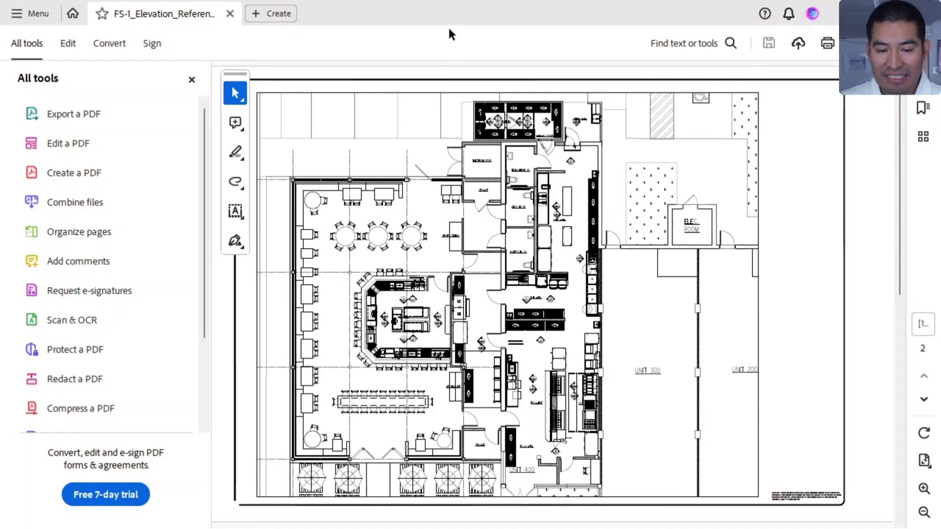
Put the PDF away and open AutoNumber_Callout_Bubble.dwg in AutoCAD from the same folder
{"action": "left_click_drag", "start_coordinate": [452, 19], "coordinate": [235, 527]}
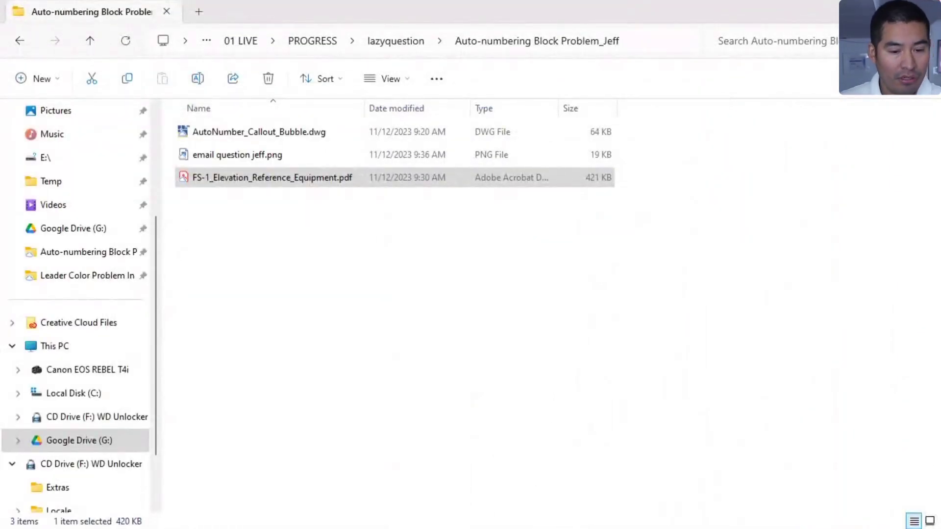
{"action": "left_click", "coordinate": [263, 134]}
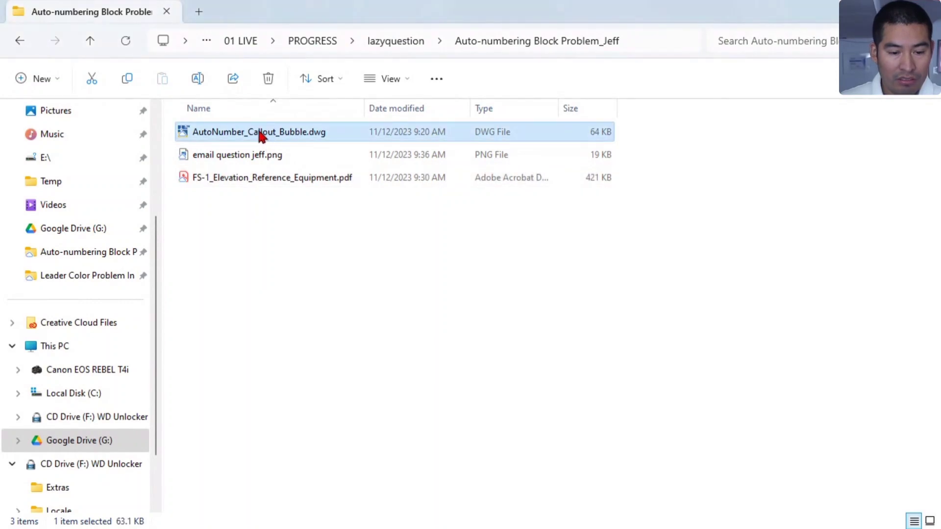
{"action": "double_click", "coordinate": [237, 132]}
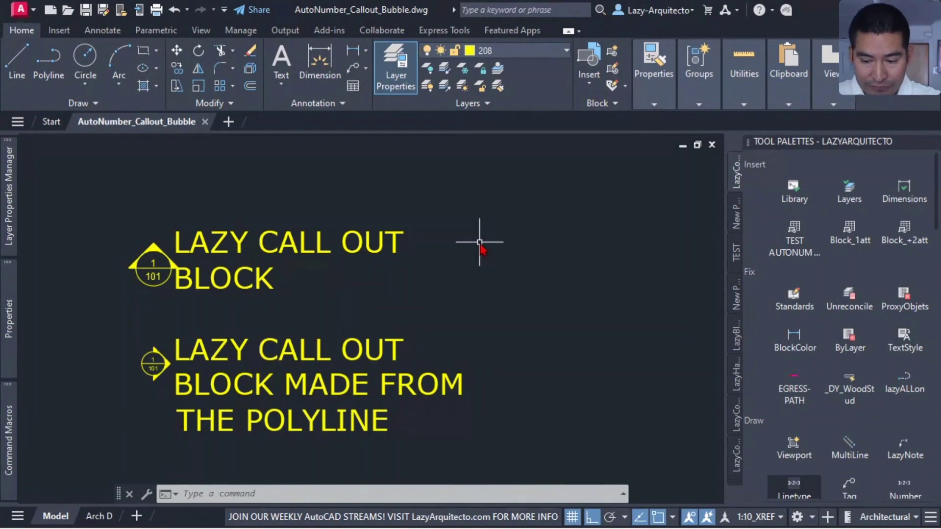
Inspect the properties of the callout block beside the LAZY CALL OUT BLOCK text, including its custom arrow settings
{"action": "mouse_move", "coordinate": [200, 302]}
{"action": "middle_mouse_down"}
{"action": "mouse_move", "coordinate": [321, 275]}
{"action": "mouse_move", "coordinate": [341, 304]}
{"action": "middle_mouse_up"}
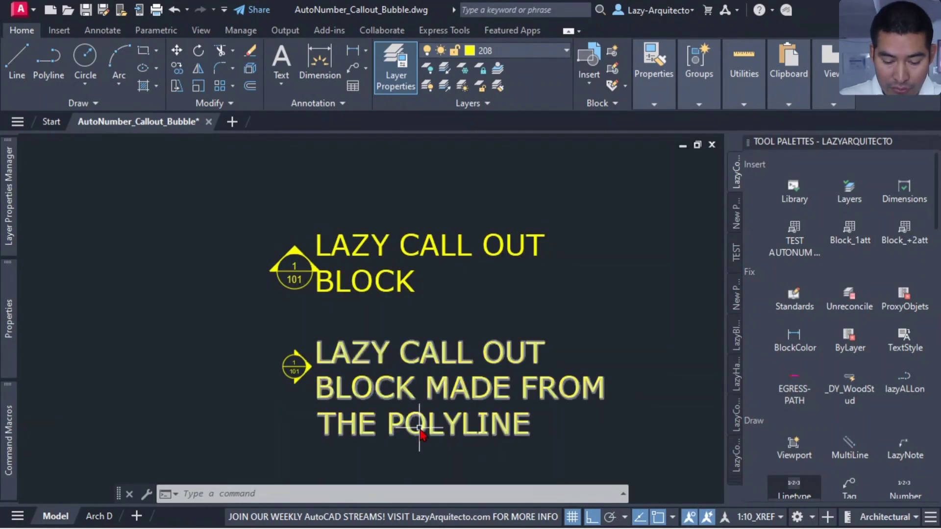
{"action": "middle_click_drag", "start_coordinate": [272, 322], "coordinate": [362, 308]}
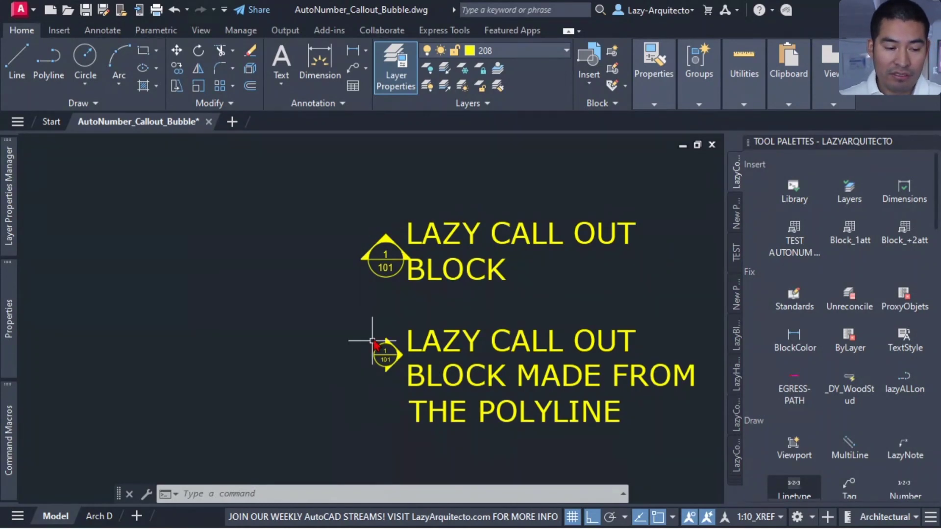
{"action": "left_click", "coordinate": [387, 284]}
{"action": "left_click", "coordinate": [367, 228]}
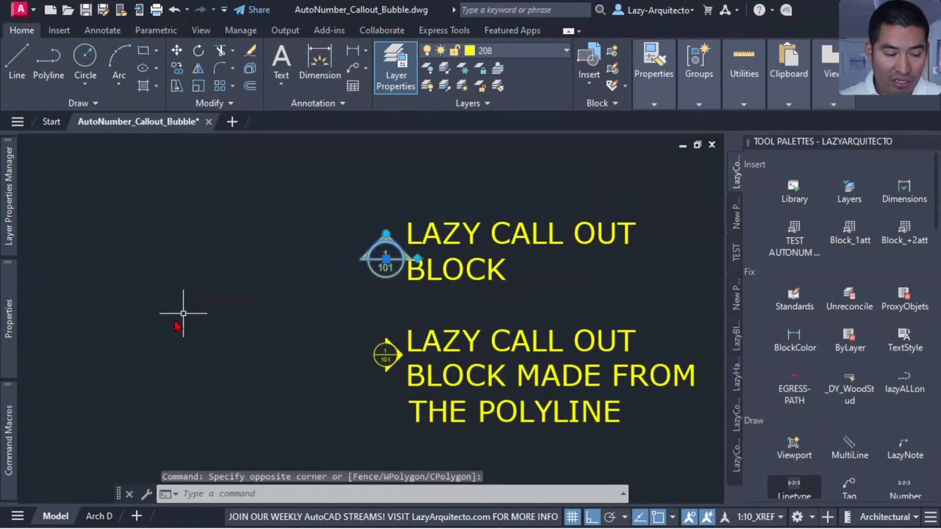
{"action": "mouse_move", "coordinate": [9, 304]}
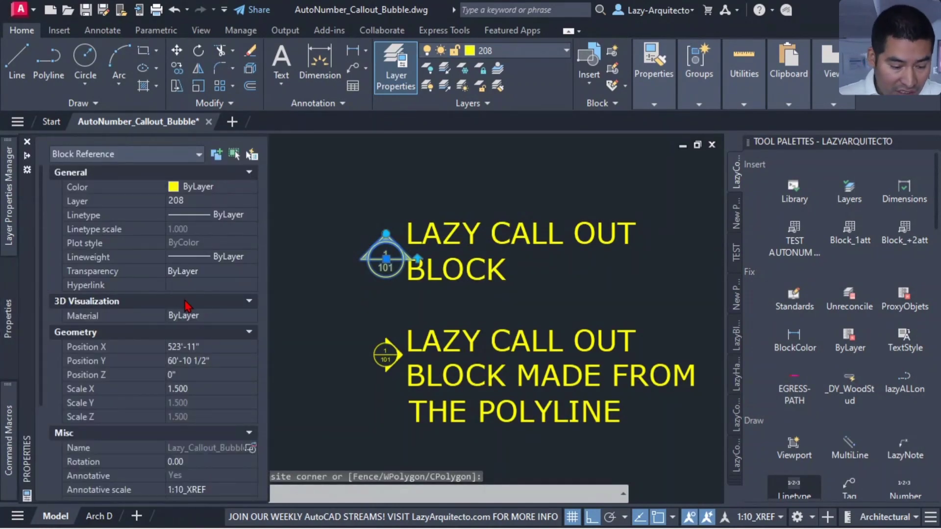
{"action": "scroll", "coordinate": [181, 303], "scroll_direction": "down", "scroll_amount": 2}
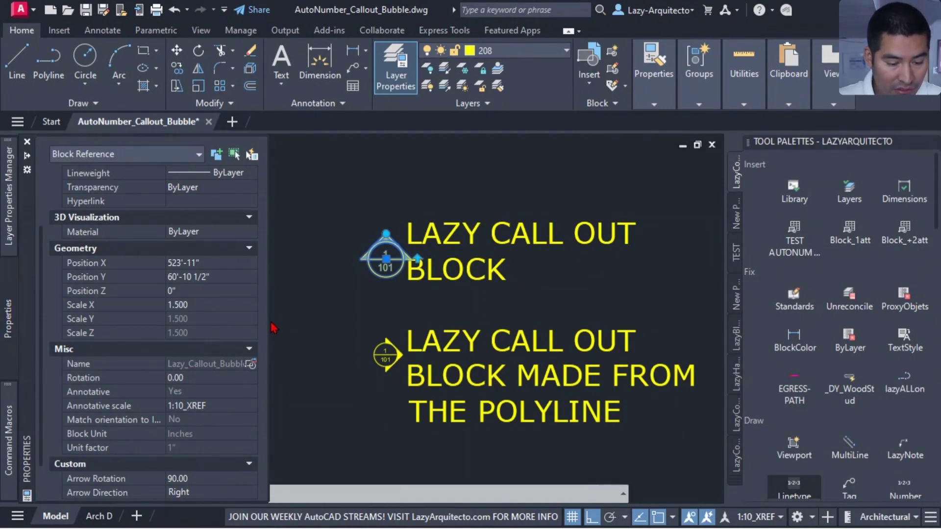
{"action": "left_click_drag", "start_coordinate": [269, 319], "coordinate": [314, 319]}
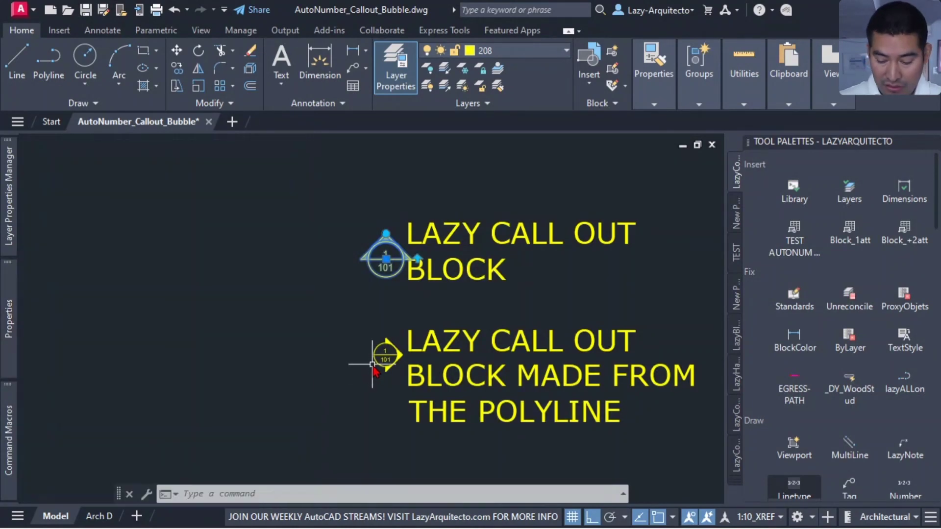
Select the callout block made from the polyline to check its grips, and clear the selection
{"action": "key", "text": "Escape"}
{"action": "left_click", "coordinate": [384, 356]}
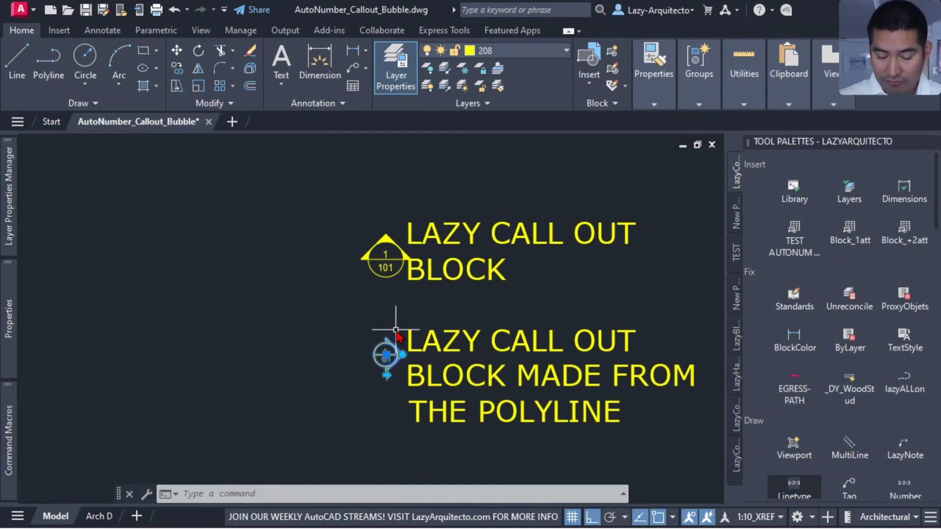
{"action": "key", "text": "Escape"}
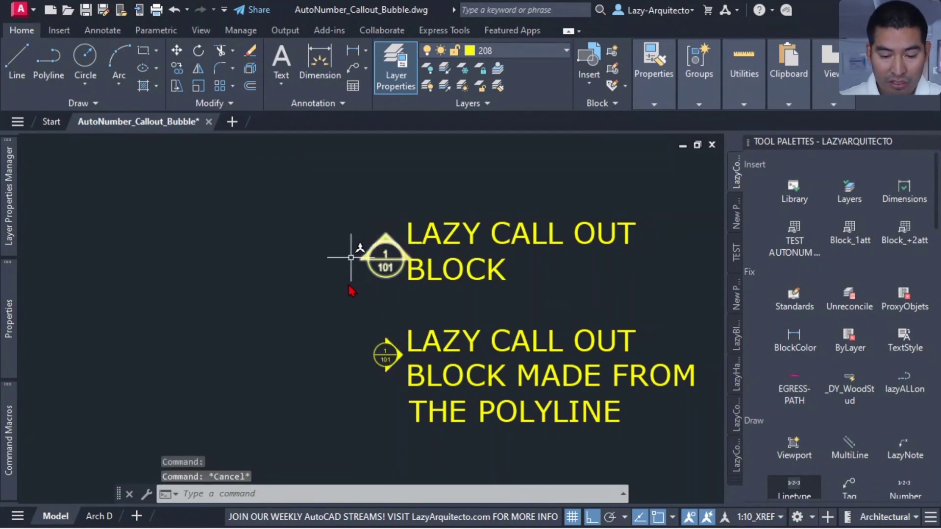
{"action": "middle_click_drag", "start_coordinate": [363, 295], "coordinate": [387, 356]}
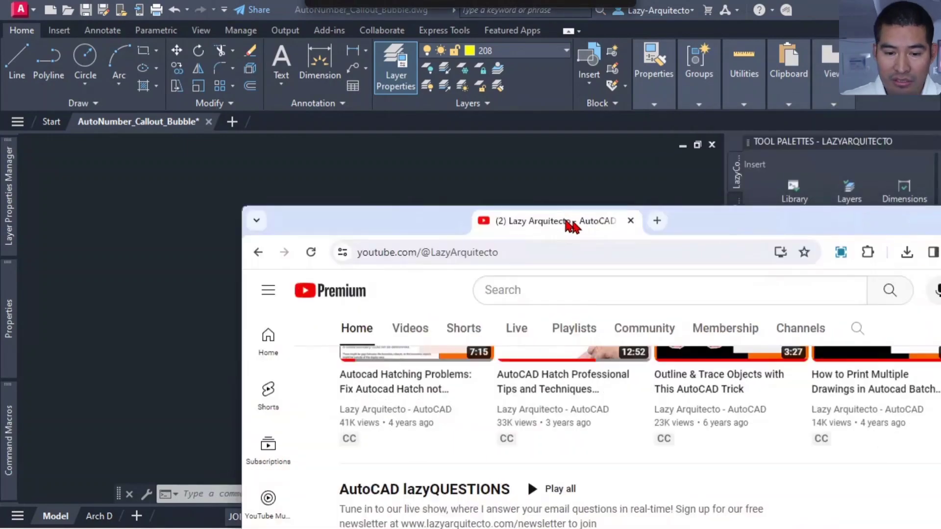
Switch to the Lazy Arquitecto YouTube channel and look through the AutoCAD lazyMACROS playlist for the auto-numbering blocks video
{"action": "scroll", "coordinate": [412, 417], "scroll_direction": "up", "scroll_amount": 3}
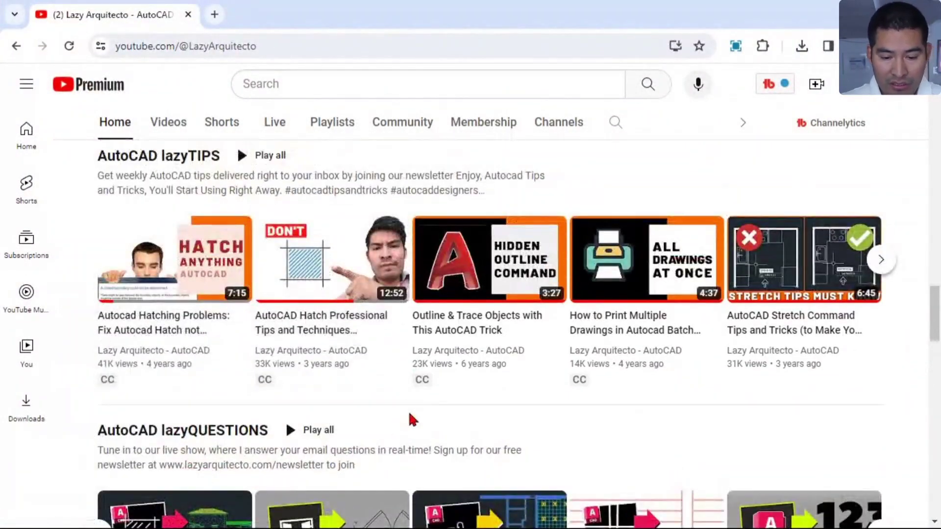
{"action": "scroll", "coordinate": [412, 417], "scroll_direction": "up", "scroll_amount": 5}
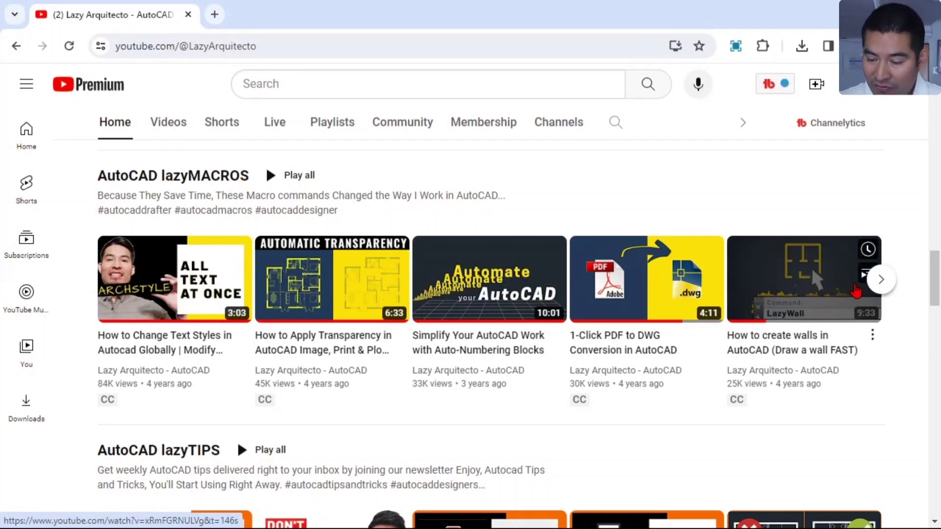
{"action": "left_click", "coordinate": [881, 282]}
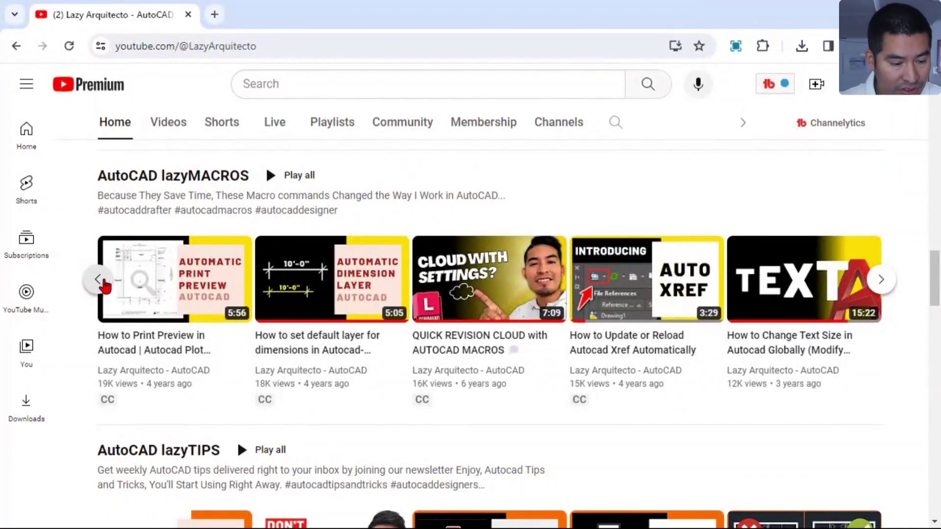
{"action": "left_click", "coordinate": [98, 279]}
{"action": "mouse_move", "coordinate": [466, 294]}
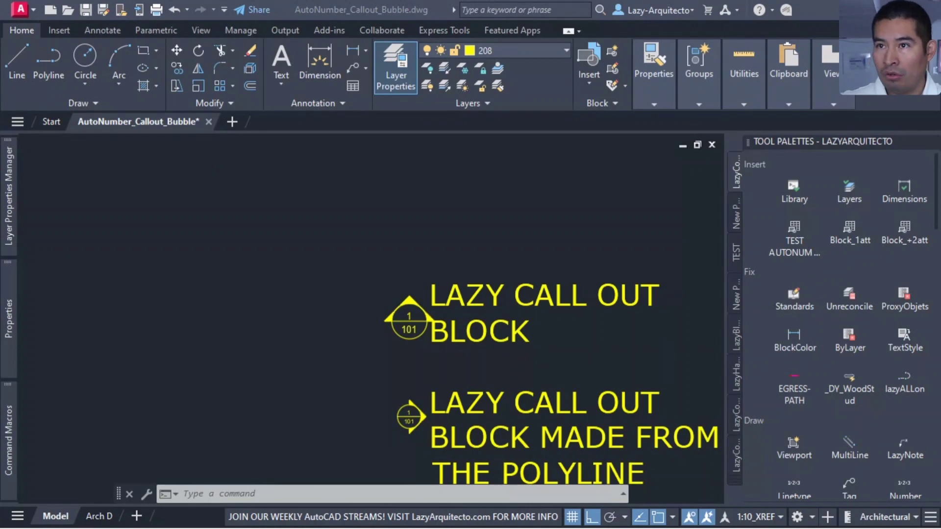
Switch to the Lazy Arquitecto Patreon page and search its posts for "numbering"
{"action": "left_click_drag", "start_coordinate": [939, 352], "coordinate": [163, 3]}
{"action": "scroll", "coordinate": [426, 343], "scroll_direction": "up", "scroll_amount": 5}
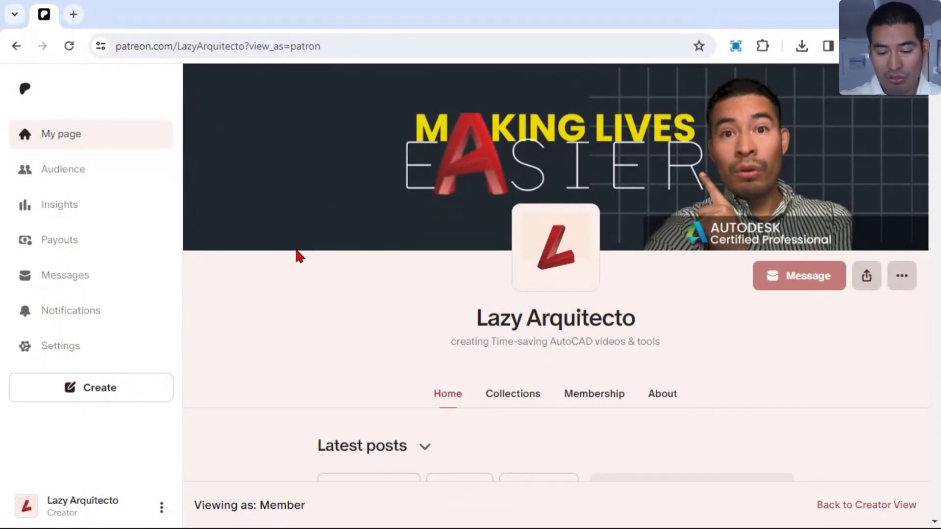
{"action": "scroll", "coordinate": [369, 260], "scroll_direction": "down", "scroll_amount": 3}
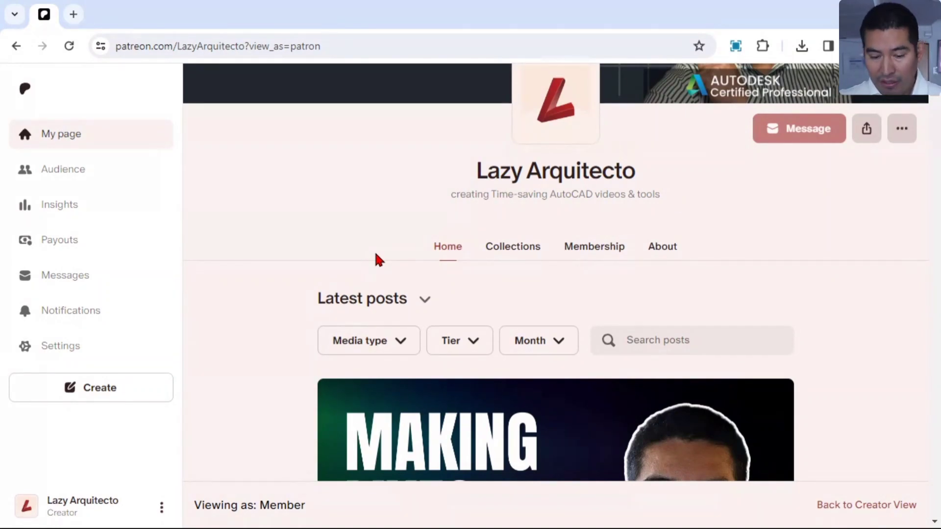
{"action": "left_click", "coordinate": [635, 339]}
{"action": "scroll", "coordinate": [632, 300], "scroll_direction": "down", "scroll_amount": 2}
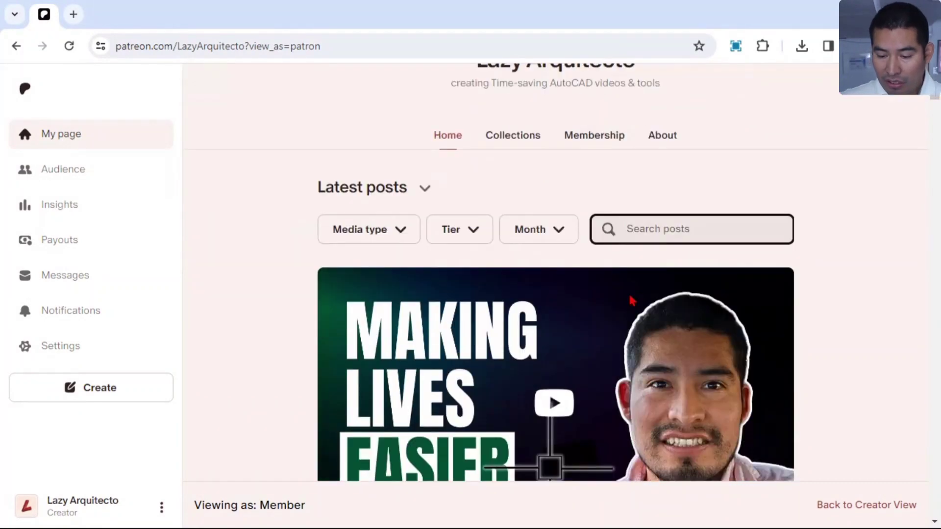
{"action": "scroll", "coordinate": [632, 300], "scroll_direction": "down", "scroll_amount": 1}
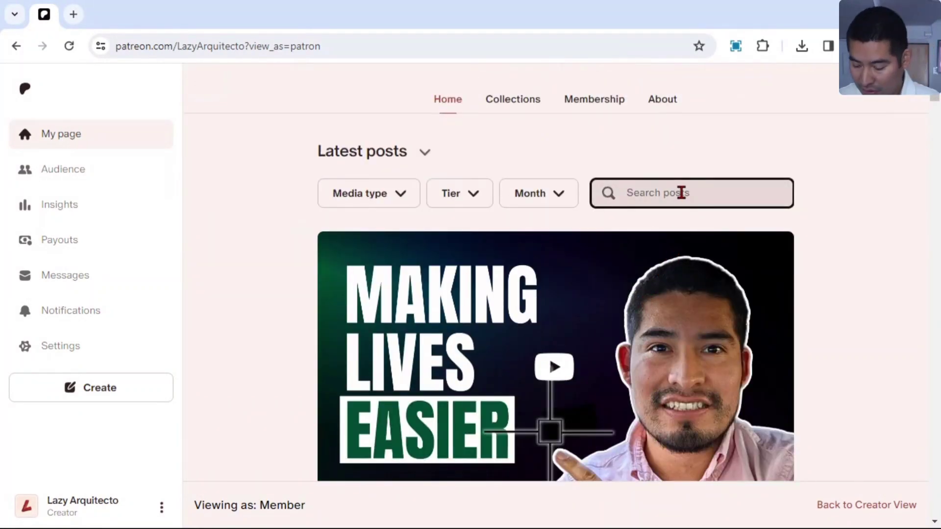
{"action": "type", "text": "number"}
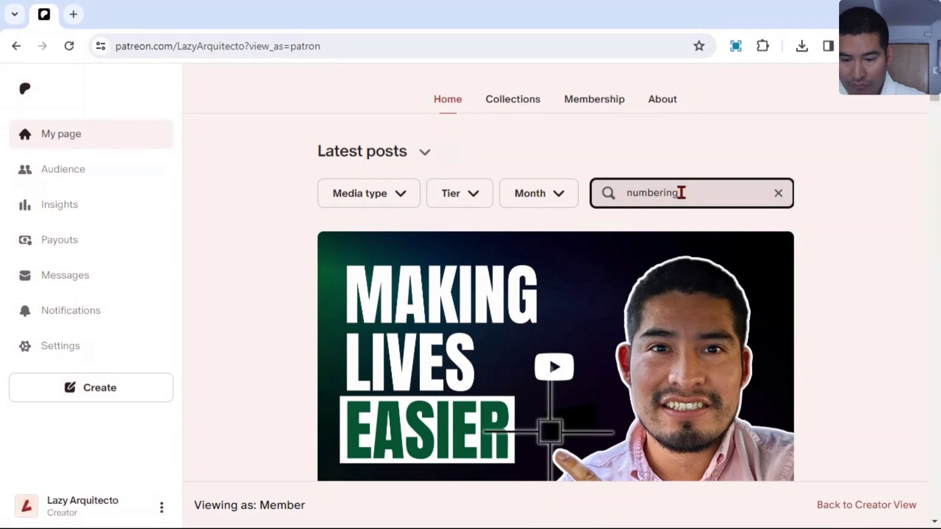
{"action": "type", "text": "ing"}
{"action": "key", "text": "Return"}
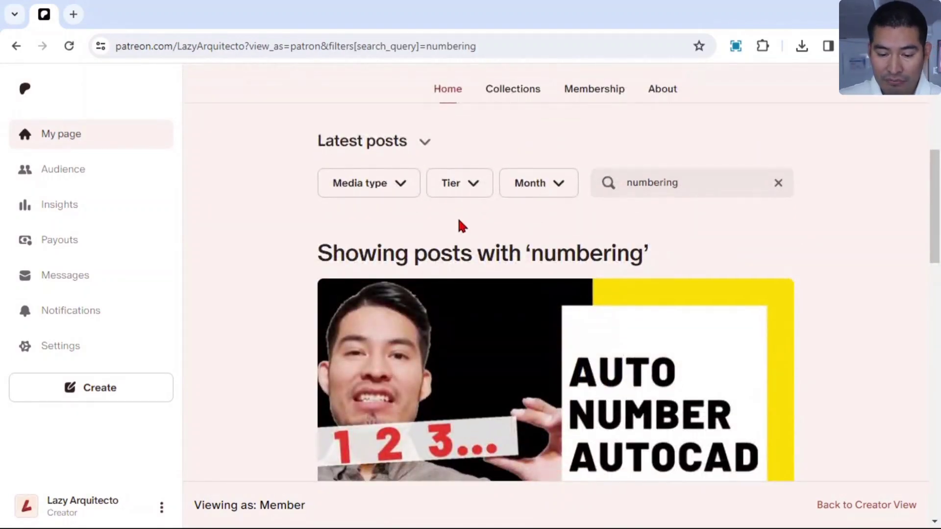
Copy the full macro code from the Automatic Block Numbering Command for Autocad post
{"action": "scroll", "coordinate": [645, 246], "scroll_direction": "down", "scroll_amount": 8}
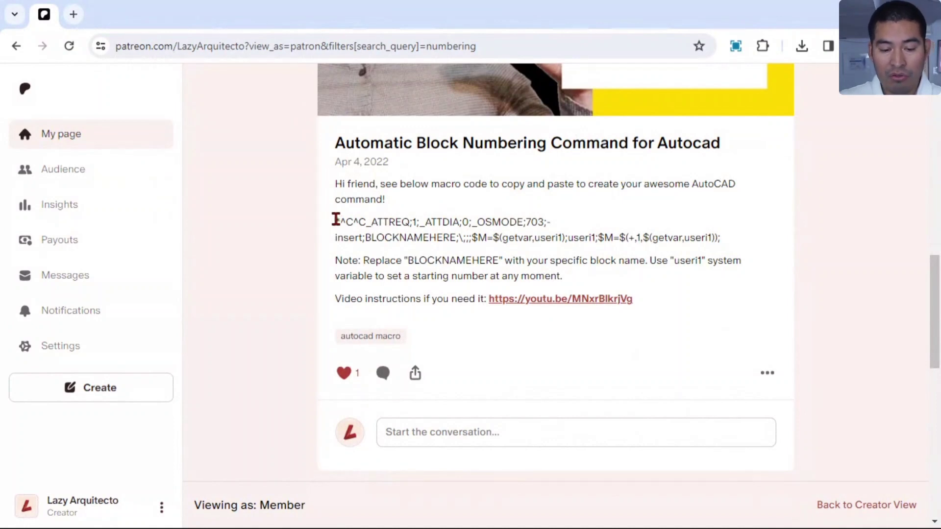
{"action": "left_click_drag", "start_coordinate": [335, 219], "coordinate": [724, 243]}
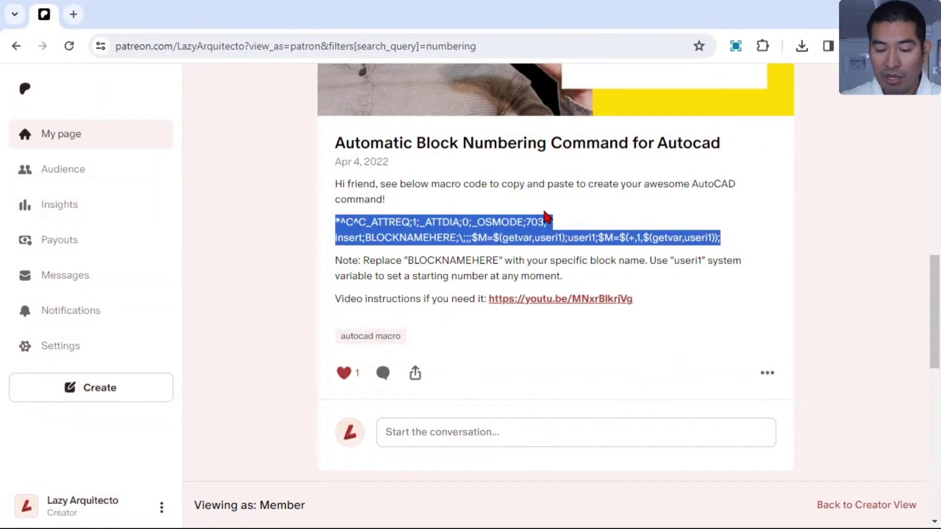
{"action": "right_click", "coordinate": [468, 227]}
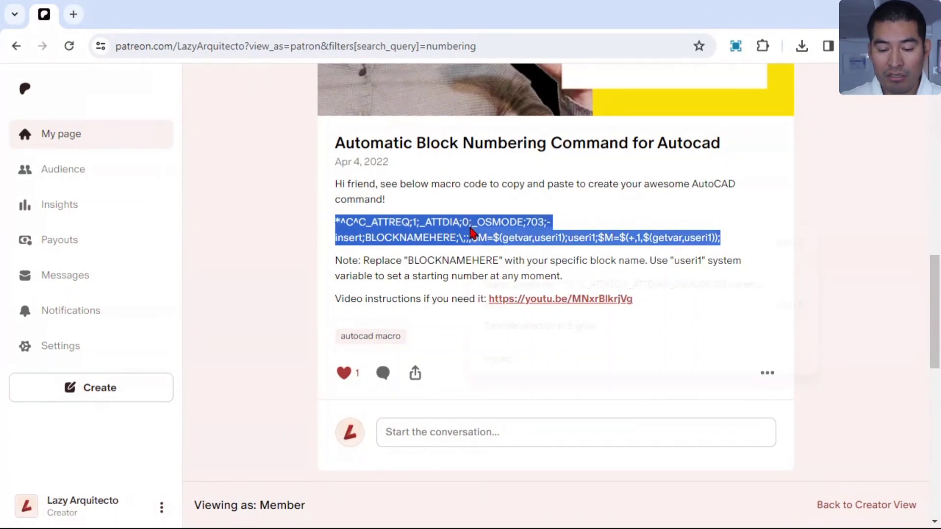
{"action": "left_click", "coordinate": [499, 244]}
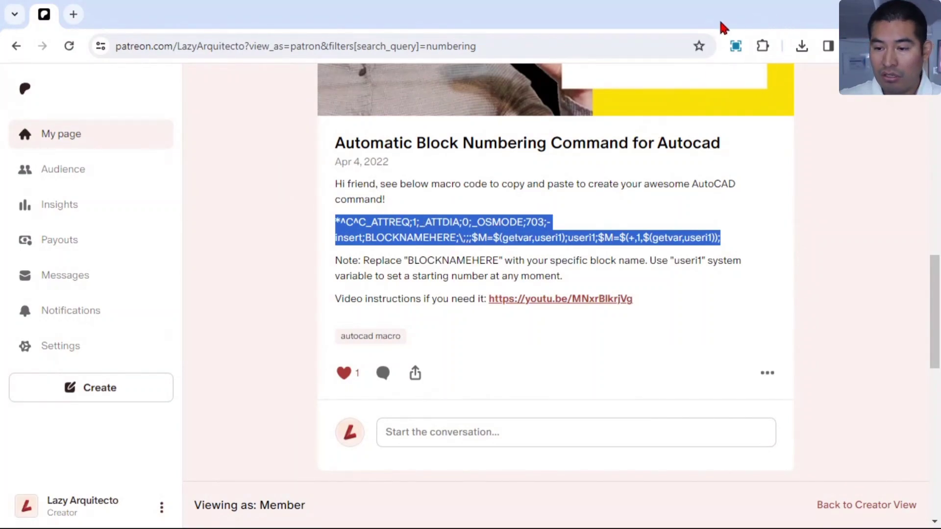
Switch to AutoCAD and show the saved macros of the COMMANDMACROS command
{"action": "mouse_move", "coordinate": [60, 20]}
{"action": "left_mouse_down"}
{"action": "mouse_move", "coordinate": [179, 57]}
{"action": "mouse_move", "coordinate": [938, 54]}
{"action": "left_mouse_up"}
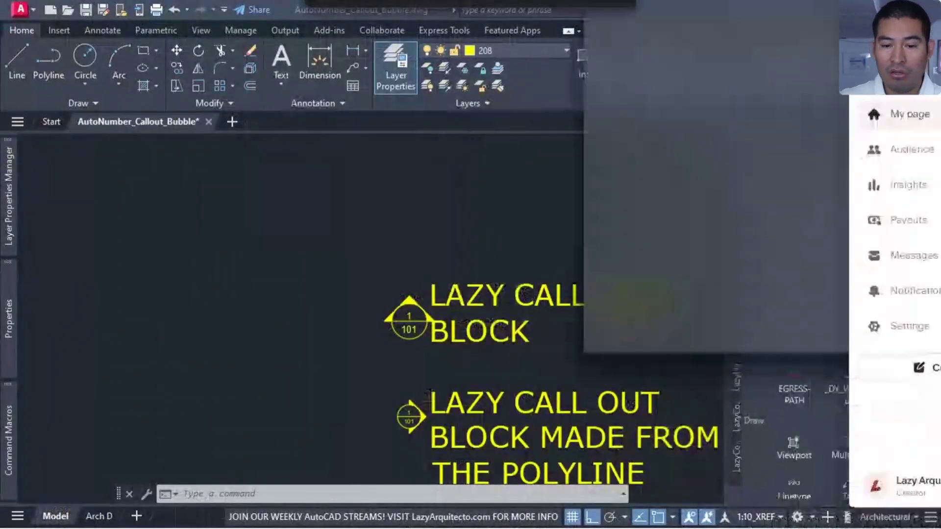
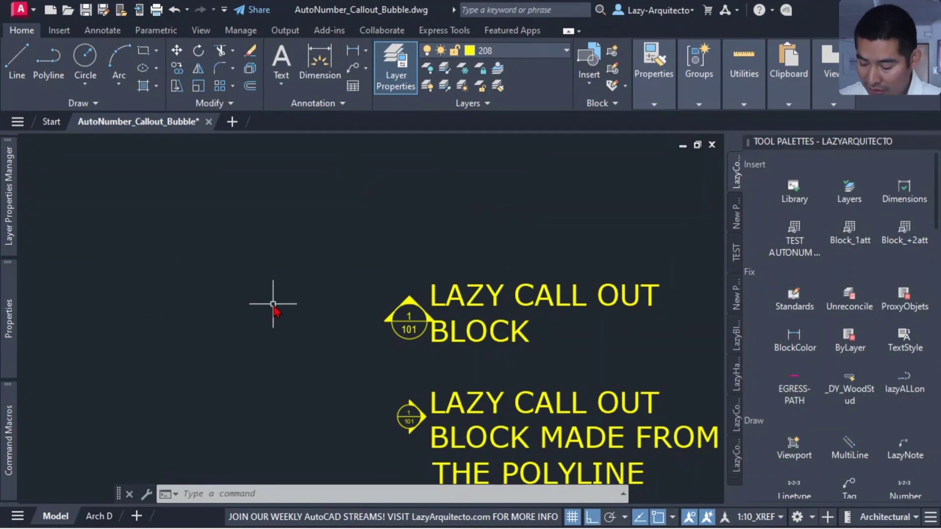
{"action": "type", "text": "commk"}
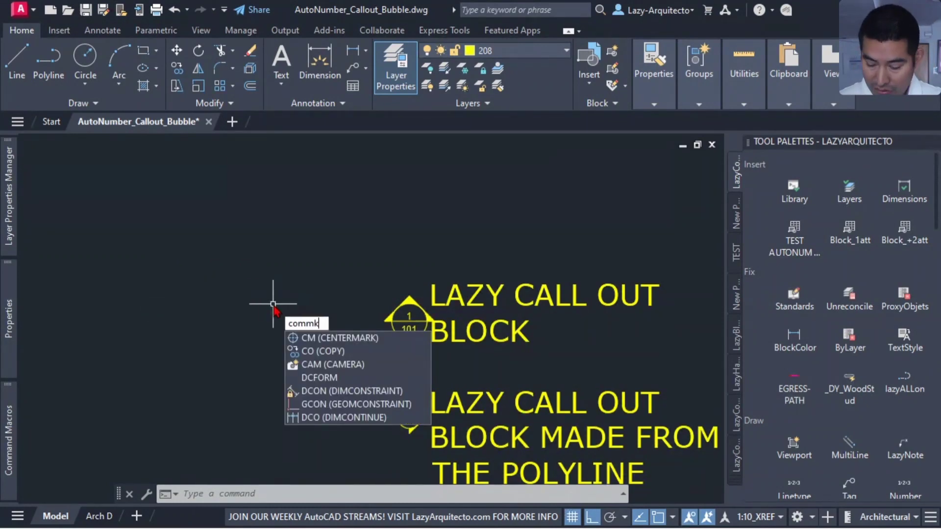
{"action": "key", "text": "BackSpace"}
{"action": "type", "text": "and"}
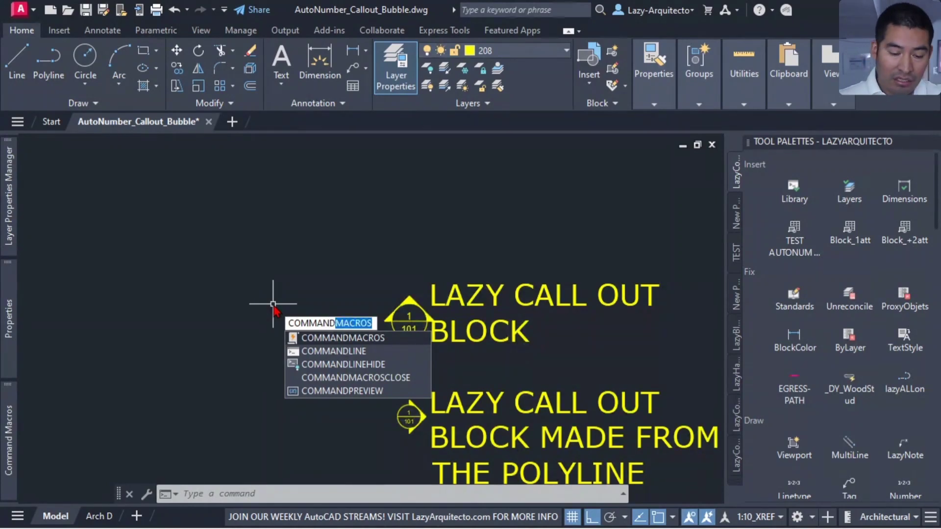
{"action": "key", "text": "Return"}
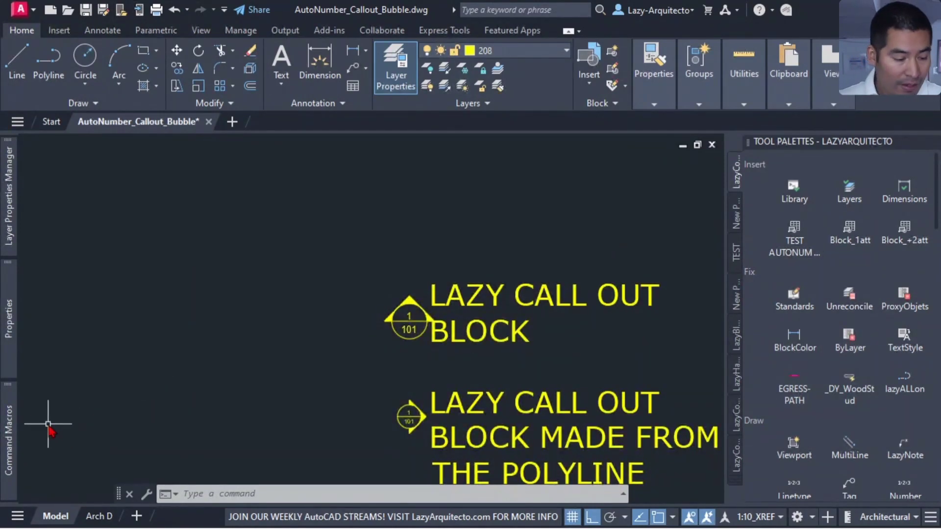
{"action": "mouse_move", "coordinate": [12, 421]}
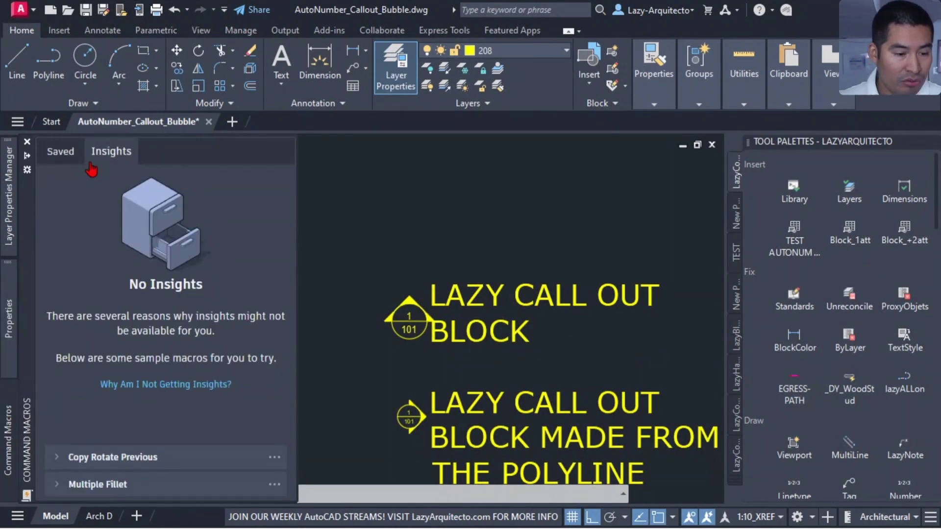
{"action": "left_click", "coordinate": [64, 153]}
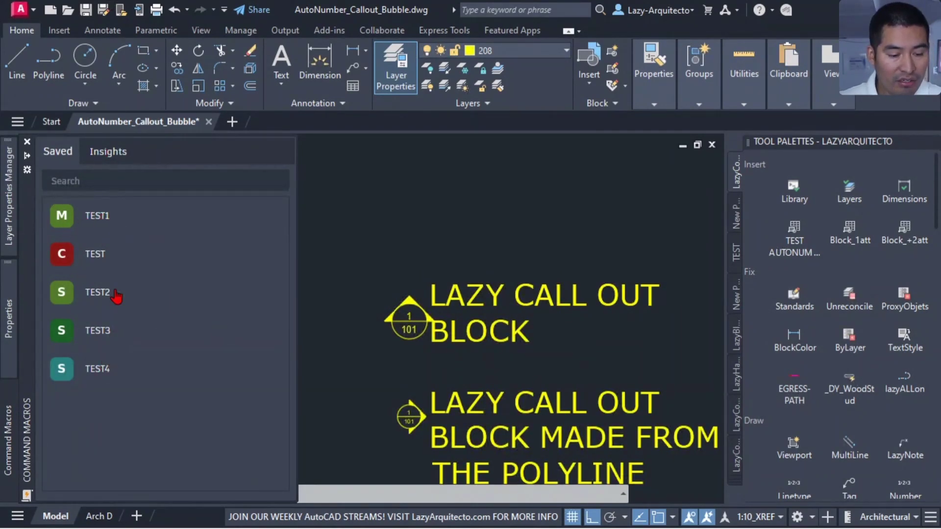
Open the TEST1 macro for editing, rename it lazyBlockNumbering and clear its description
{"action": "right_click", "coordinate": [147, 220]}
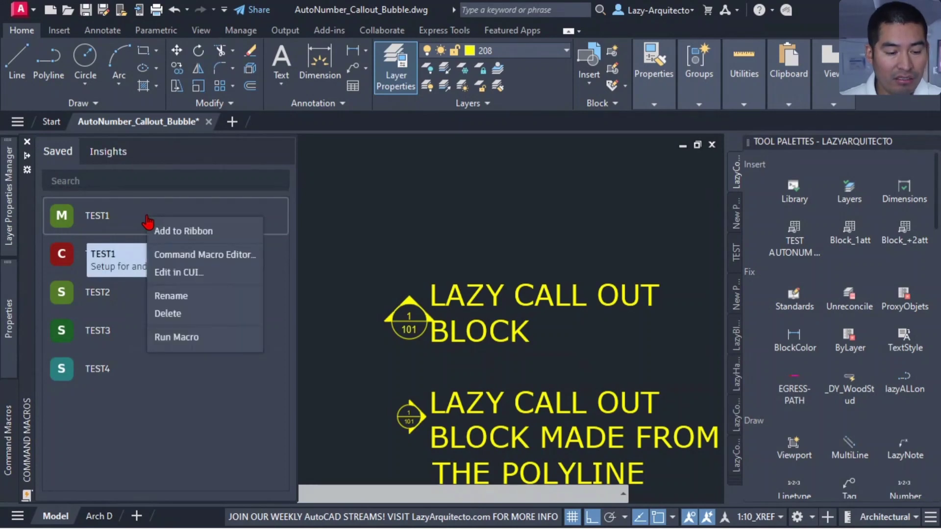
{"action": "left_click", "coordinate": [190, 259]}
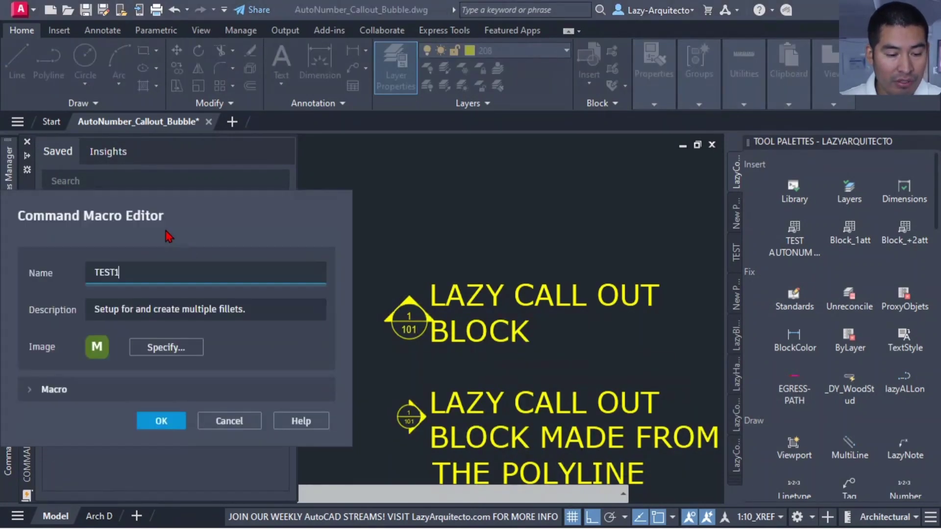
{"action": "left_click_drag", "start_coordinate": [167, 216], "coordinate": [455, 171]}
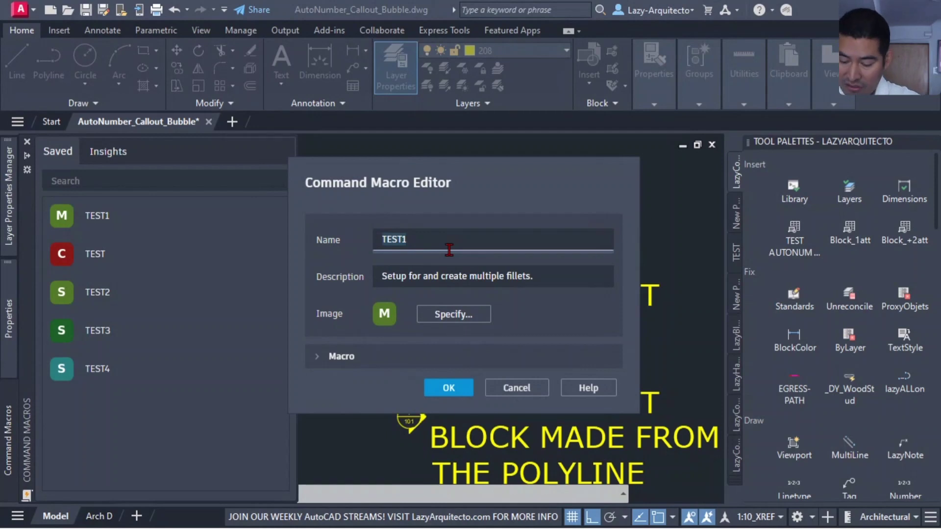
{"action": "type", "text": "lazy"}
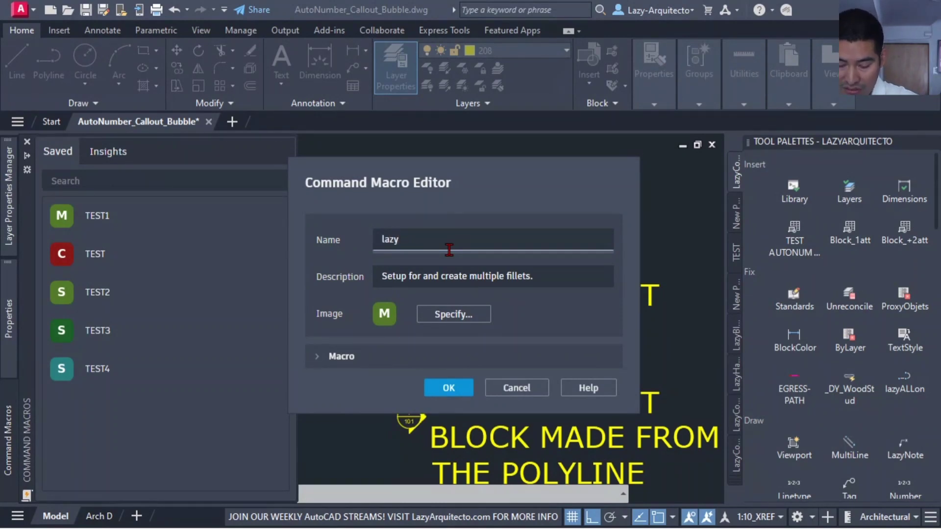
{"action": "type", "text": "BlockNumbering"}
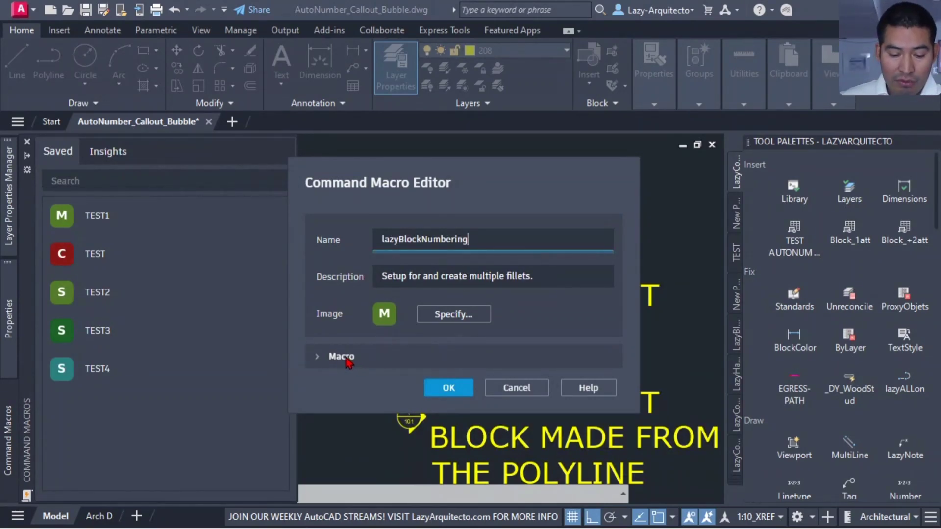
{"action": "triple_click", "coordinate": [543, 273]}
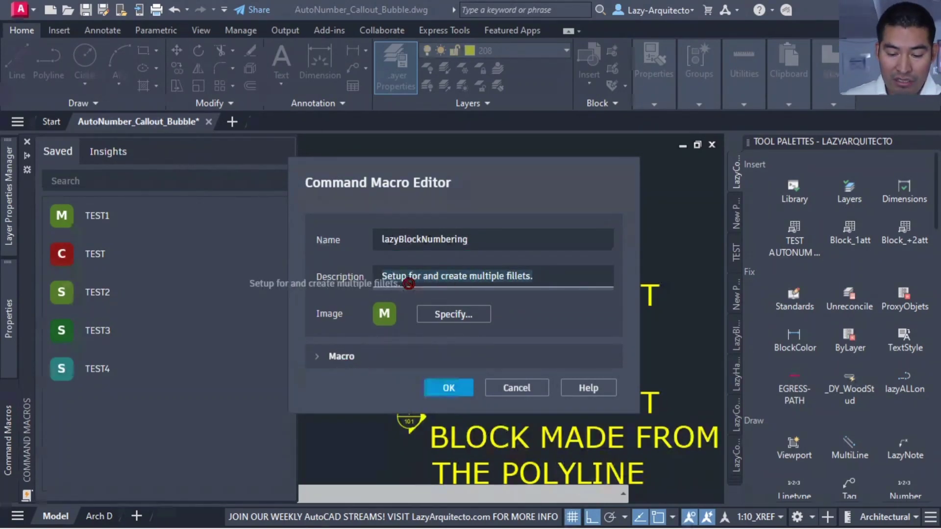
{"action": "key", "text": "BackSpace"}
Replace the existing code of the lazyBlockNumbering macro with the copied block numbering code
{"action": "left_click", "coordinate": [340, 356]}
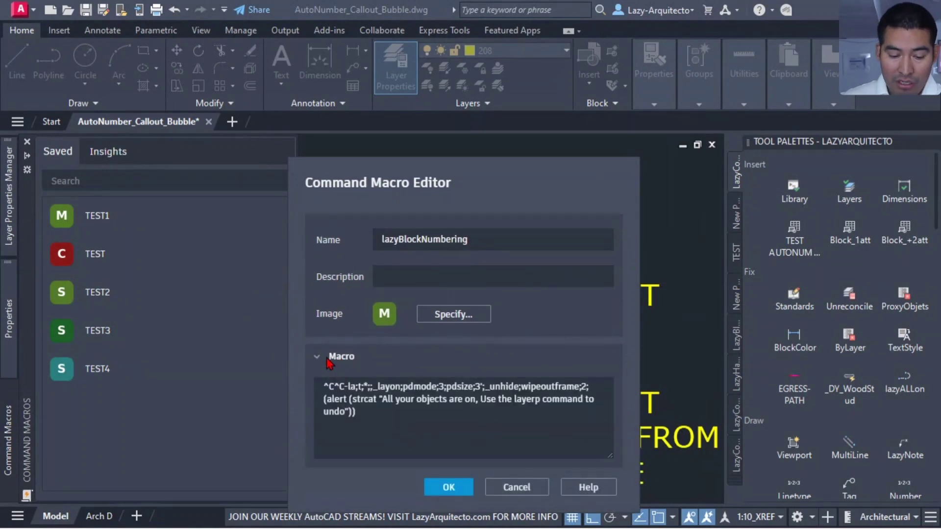
{"action": "left_click_drag", "start_coordinate": [424, 172], "coordinate": [424, 118]}
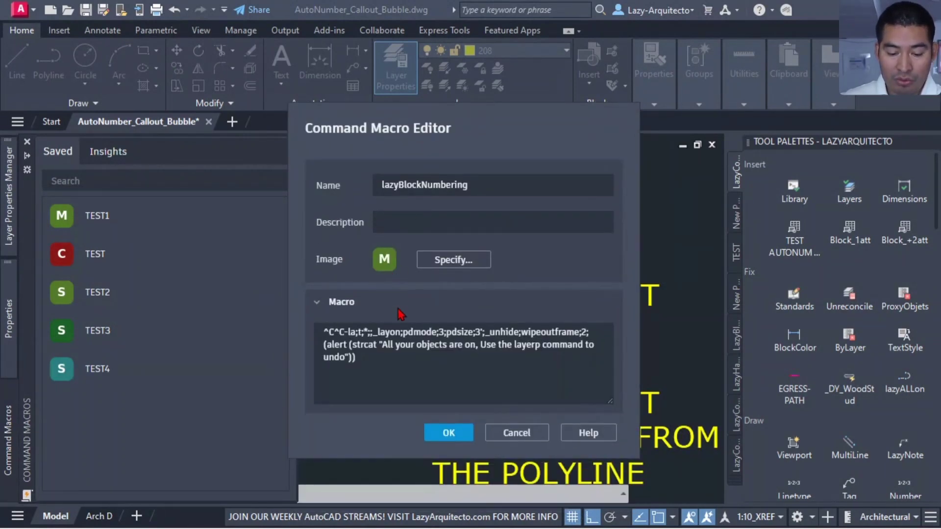
{"action": "triple_click", "coordinate": [361, 339]}
{"action": "key", "text": "BackSpace"}
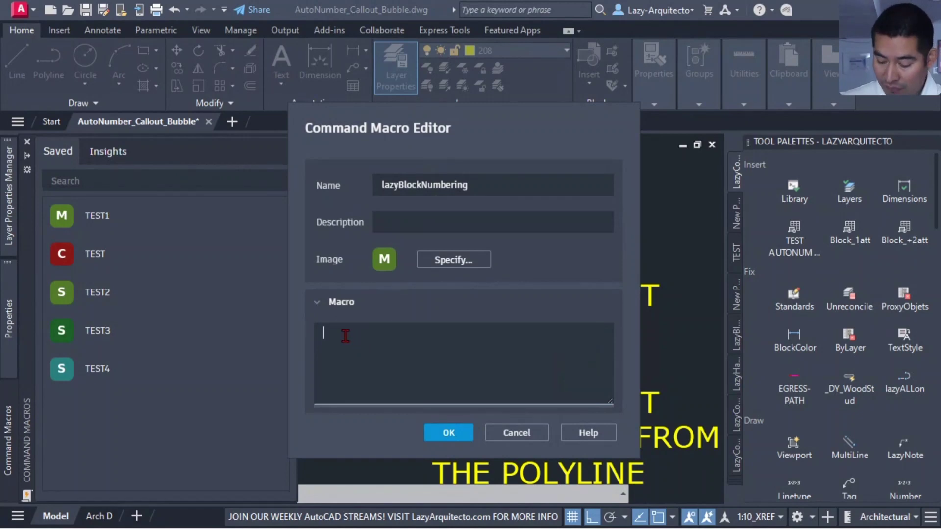
{"action": "type", "text": "*^C^C_ATTREQ;1;_ATTDIA;0;_OSMODE;703;-insert;BLOCKNAMEHERE;\\;;;$M=$(getvar,useri1);useri1;$M=$(+,1,$(getvar,useri1));"}
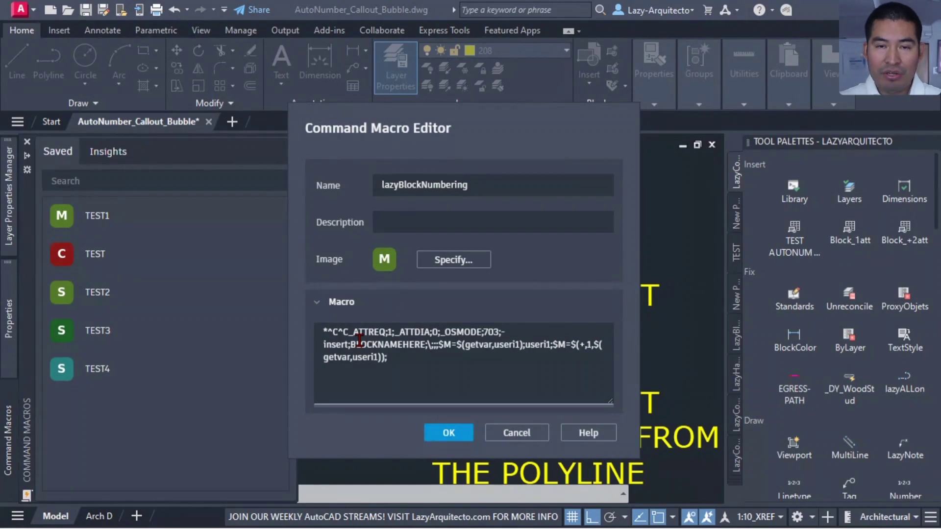
{"action": "mouse_move", "coordinate": [378, 116]}
{"action": "left_mouse_down"}
{"action": "mouse_move", "coordinate": [607, 146]}
{"action": "mouse_move", "coordinate": [354, 117]}
{"action": "left_mouse_up"}
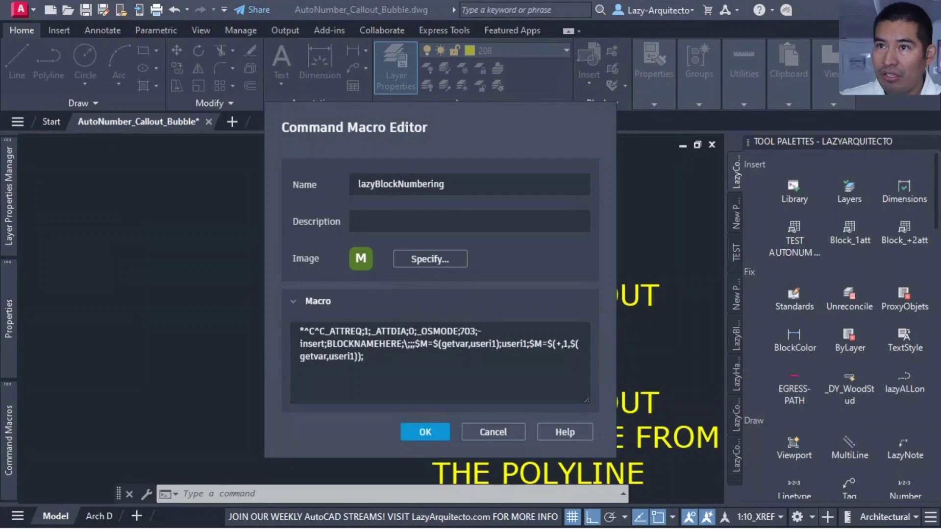
Switch back to the Patreon post and read the note about replacing BLOCKNAMEHERE with a specific block name
{"action": "left_click_drag", "start_coordinate": [940, 295], "coordinate": [183, 4]}
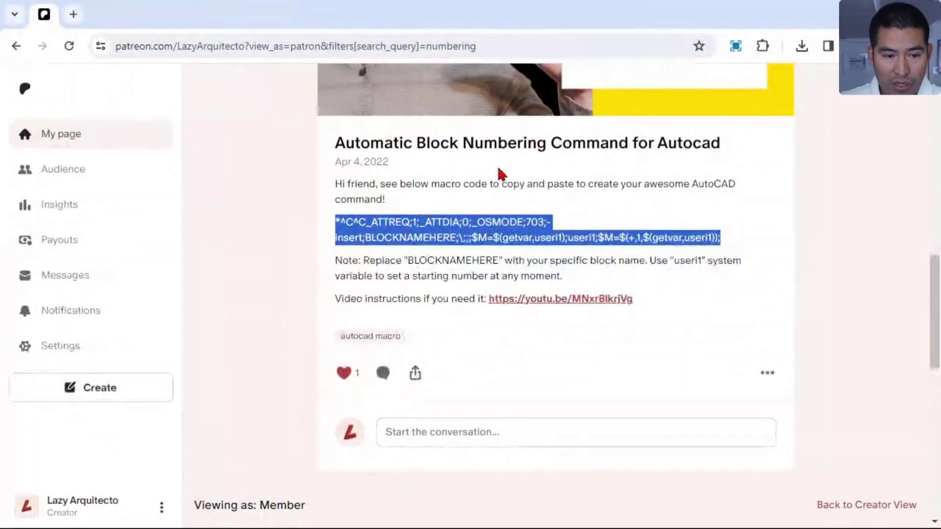
{"action": "left_click", "coordinate": [456, 222]}
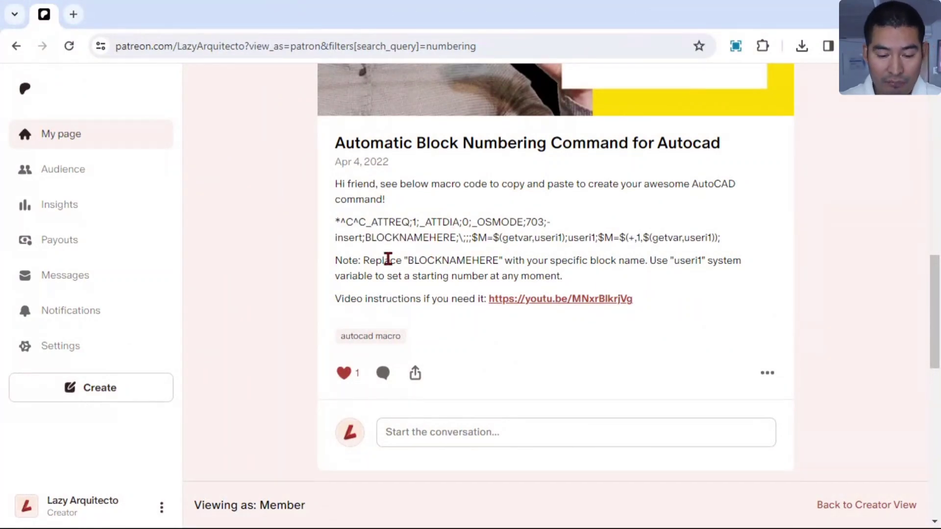
{"action": "left_click_drag", "start_coordinate": [362, 263], "coordinate": [503, 264]}
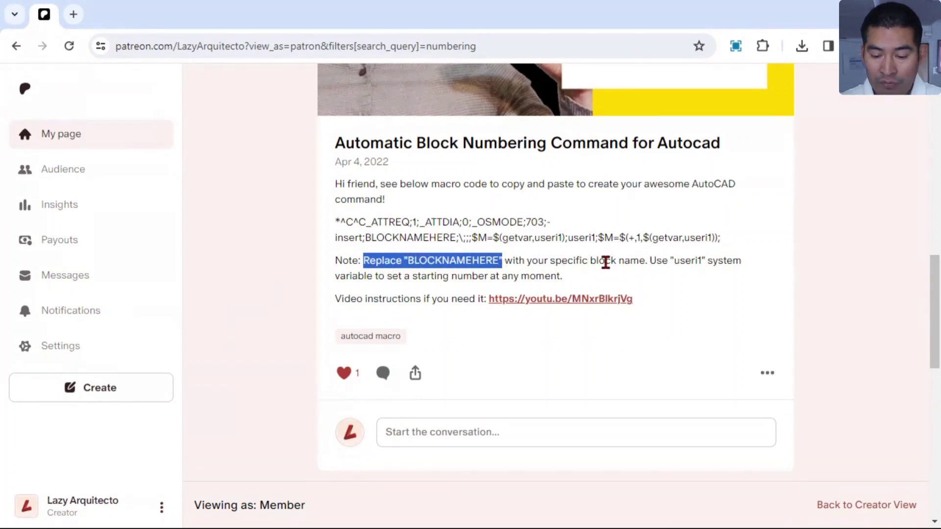
{"action": "left_click_drag", "start_coordinate": [646, 260], "coordinate": [429, 263]}
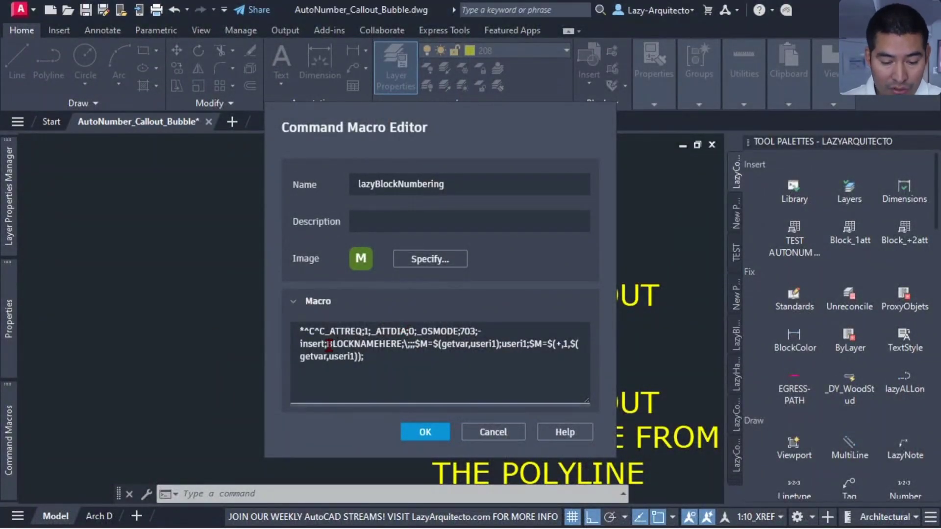
Replace BLOCKNAMEHERE in the macro code with LAZY_CALLOUT_BUBBLE and save the macro
{"action": "left_click_drag", "start_coordinate": [327, 344], "coordinate": [402, 344]}
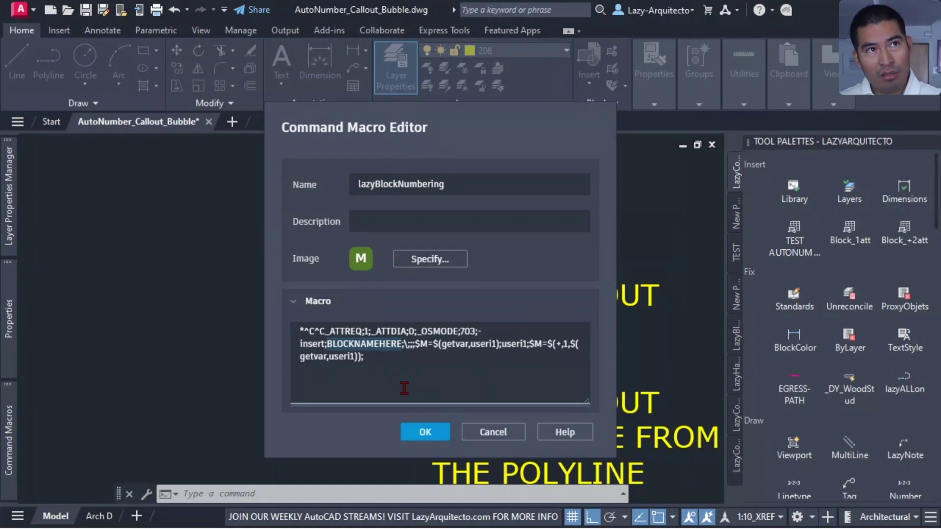
{"action": "type", "text": "LAZY"}
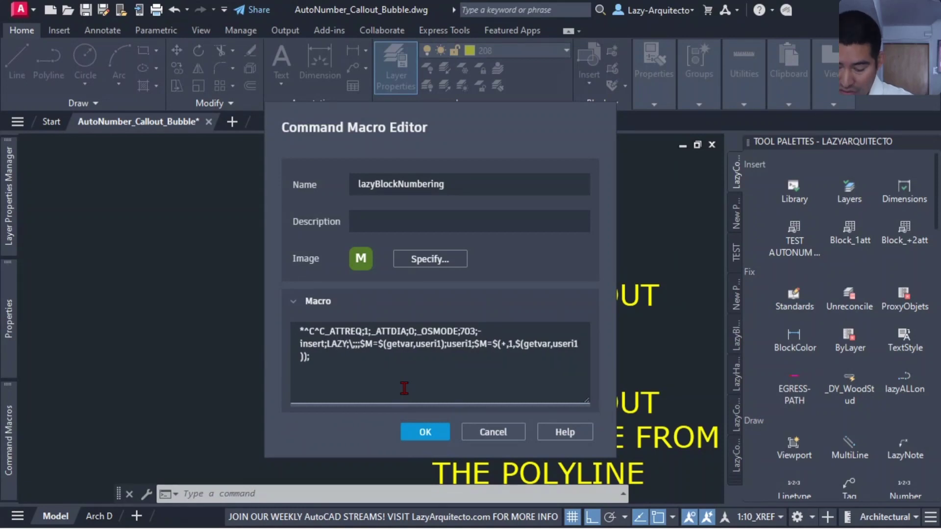
{"action": "type", "text": "_CALLOUT"}
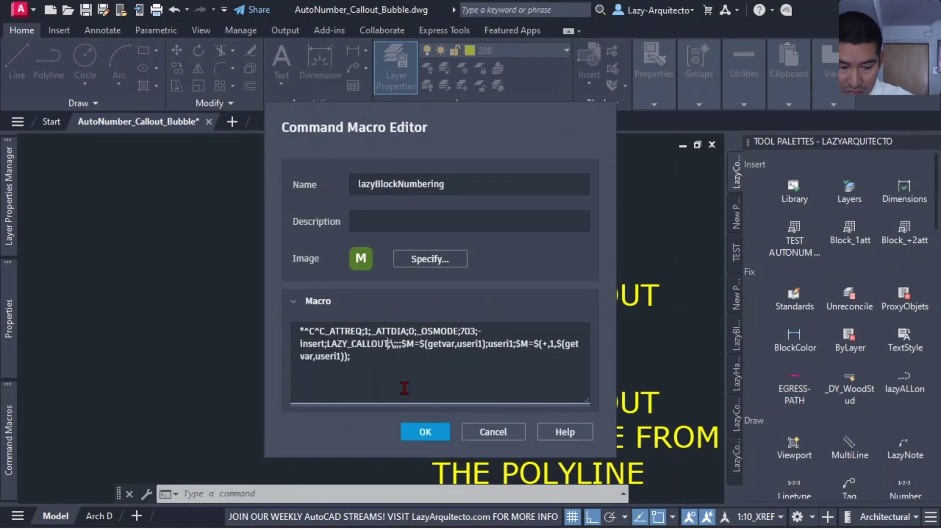
{"action": "type", "text": "_BUBBLE"}
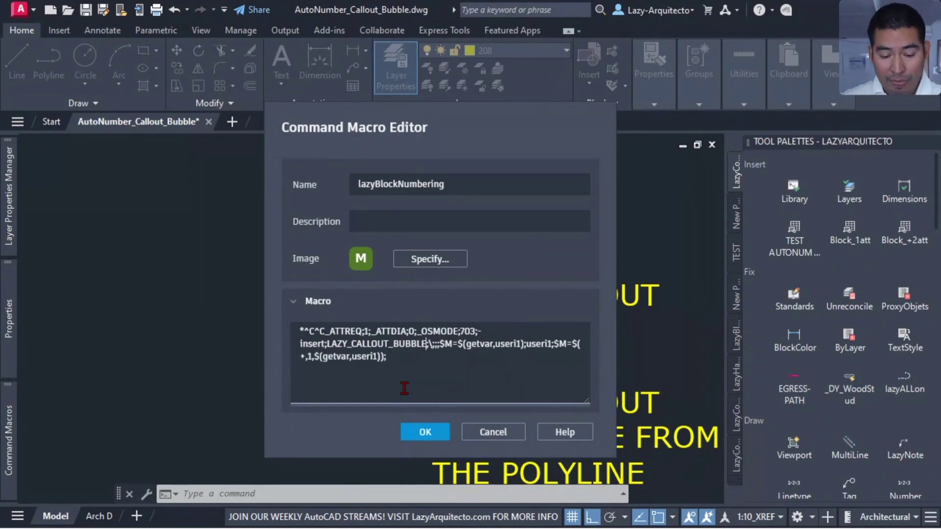
{"action": "left_click", "coordinate": [425, 433]}
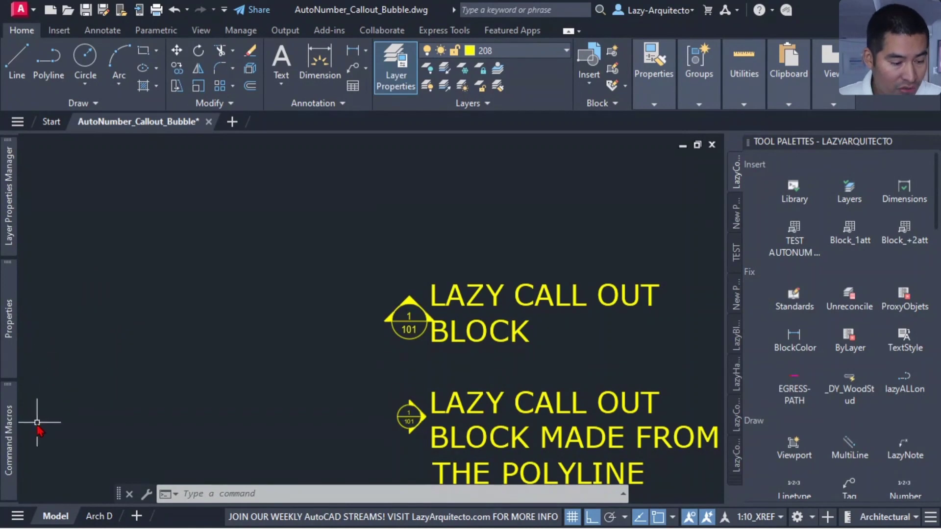
Run the lazyBlockNumbering macro and place five callout bubbles in the empty area above the LAZY CALL OUT BLOCK label
{"action": "mouse_move", "coordinate": [20, 441]}
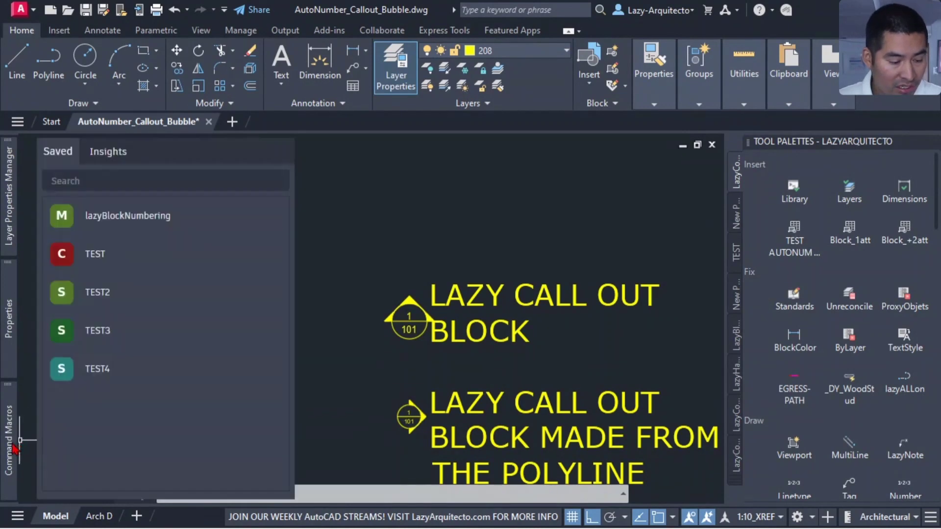
{"action": "left_click", "coordinate": [114, 219]}
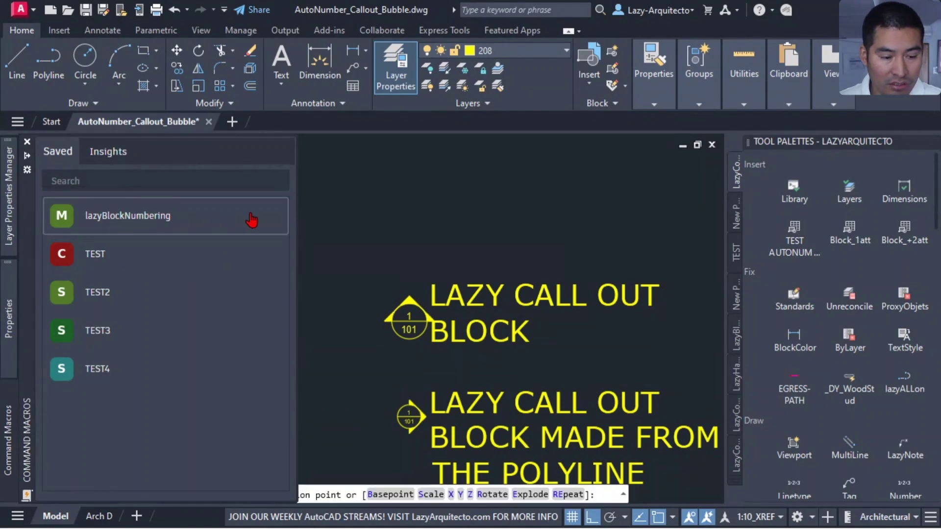
{"action": "left_click", "coordinate": [312, 226]}
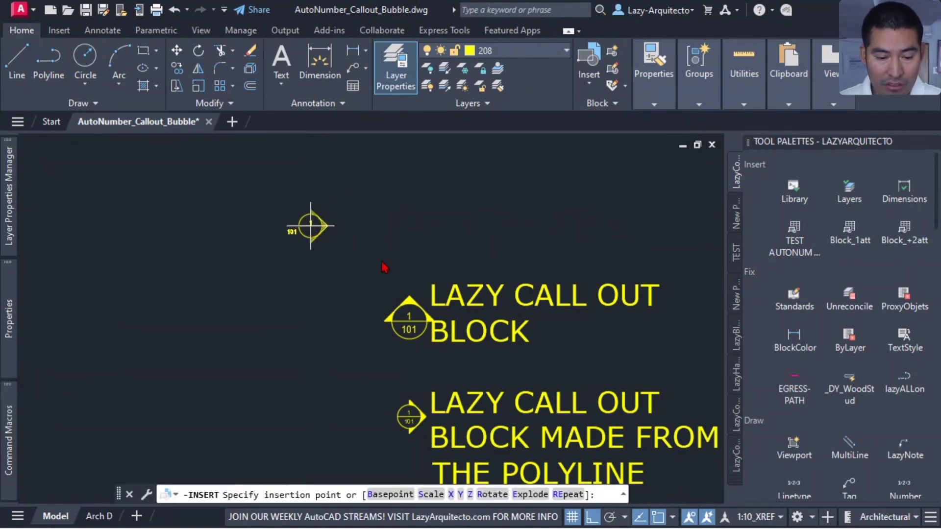
{"action": "left_click", "coordinate": [376, 205]}
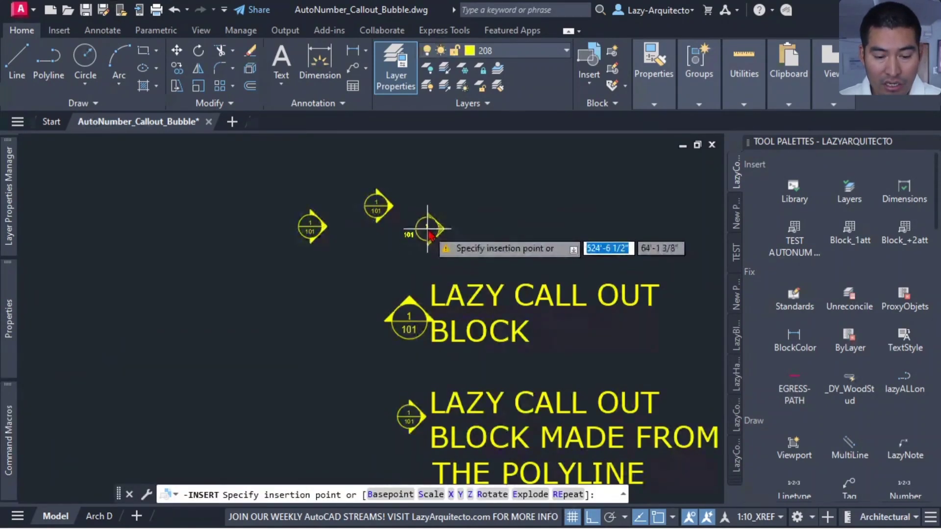
{"action": "left_click", "coordinate": [427, 227]}
{"action": "left_click", "coordinate": [416, 173]}
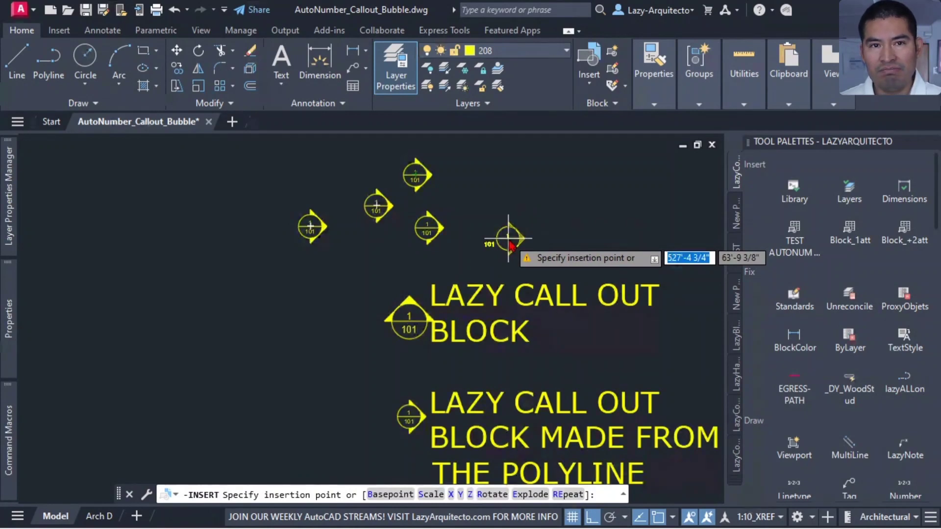
{"action": "left_click", "coordinate": [488, 191]}
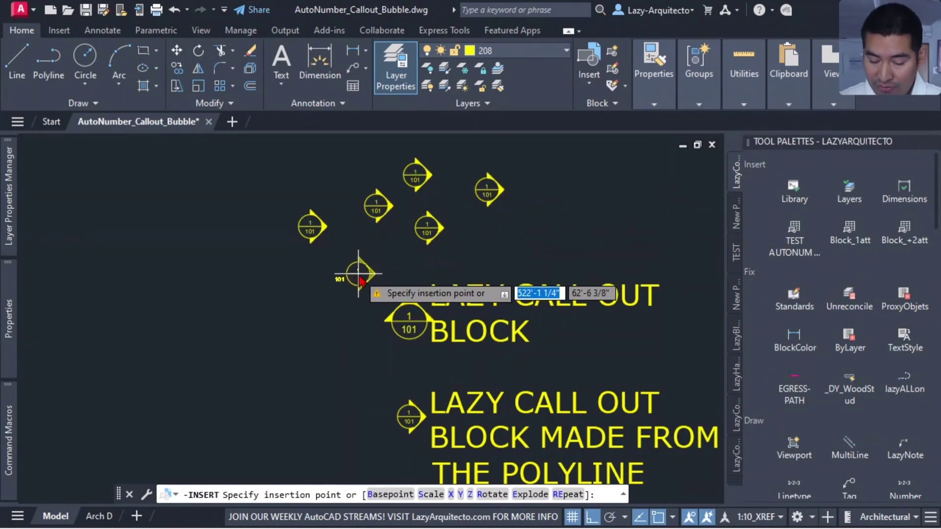
Examine the command history for the USERI1 value the macro enters after each insertion, and close the history
{"action": "key", "text": "F2"}
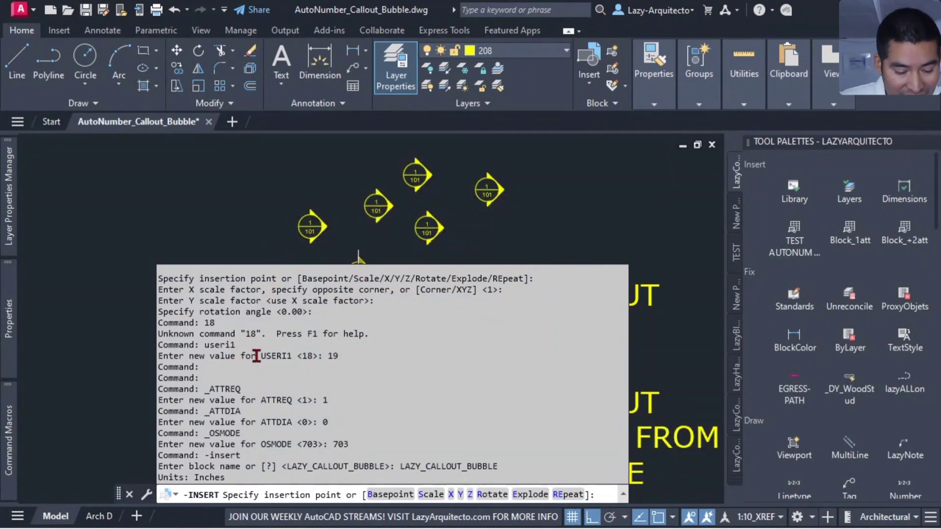
{"action": "scroll", "coordinate": [256, 355], "scroll_direction": "up", "scroll_amount": 1}
{"action": "scroll", "coordinate": [271, 397], "scroll_direction": "up", "scroll_amount": 1}
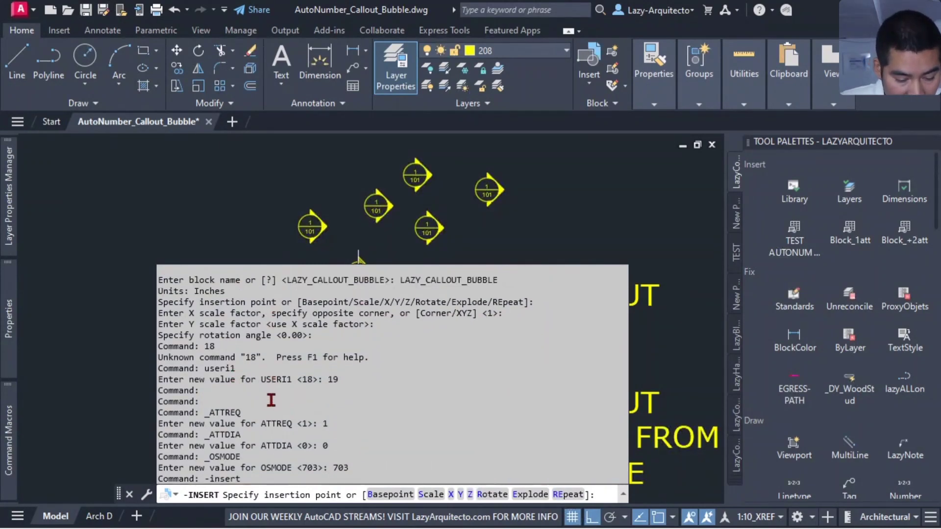
{"action": "scroll", "coordinate": [271, 399], "scroll_direction": "up", "scroll_amount": 2}
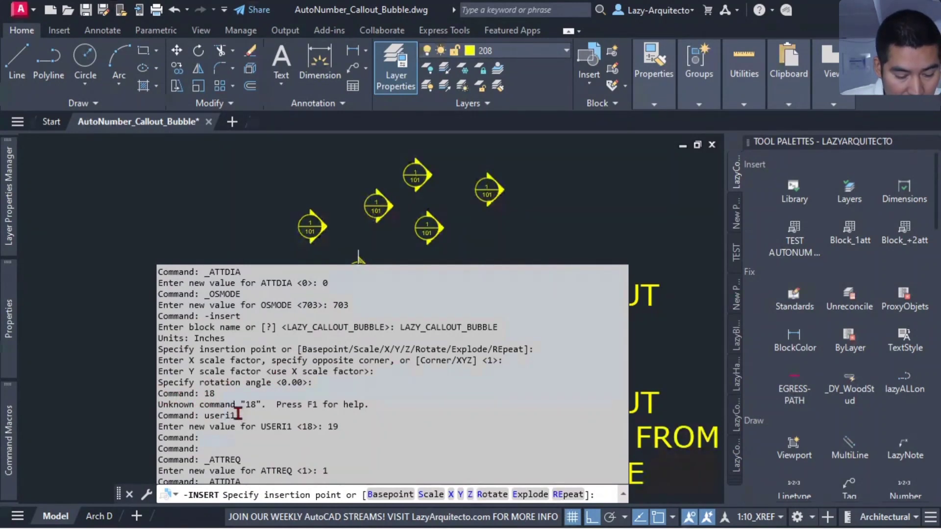
{"action": "scroll", "coordinate": [315, 392], "scroll_direction": "down", "scroll_amount": 1}
{"action": "scroll", "coordinate": [293, 416], "scroll_direction": "down", "scroll_amount": 1}
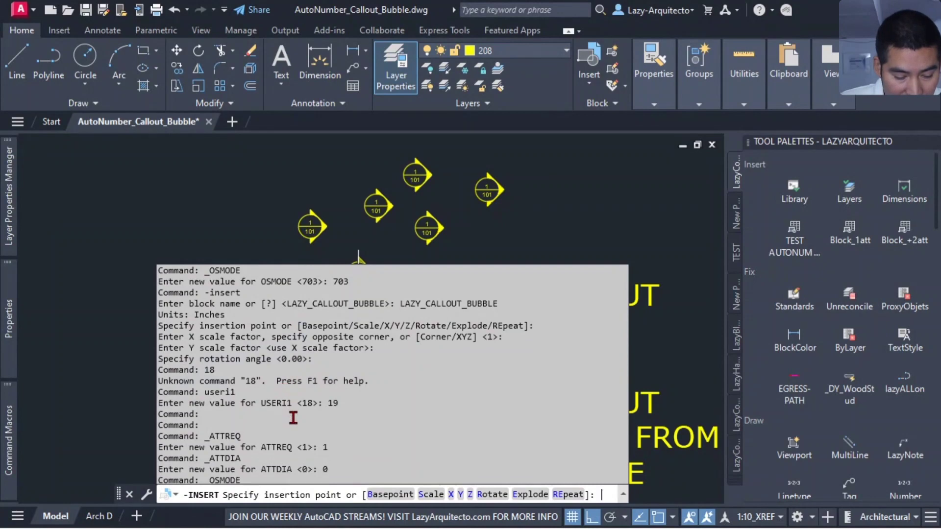
{"action": "left_click_drag", "start_coordinate": [325, 403], "coordinate": [343, 404]}
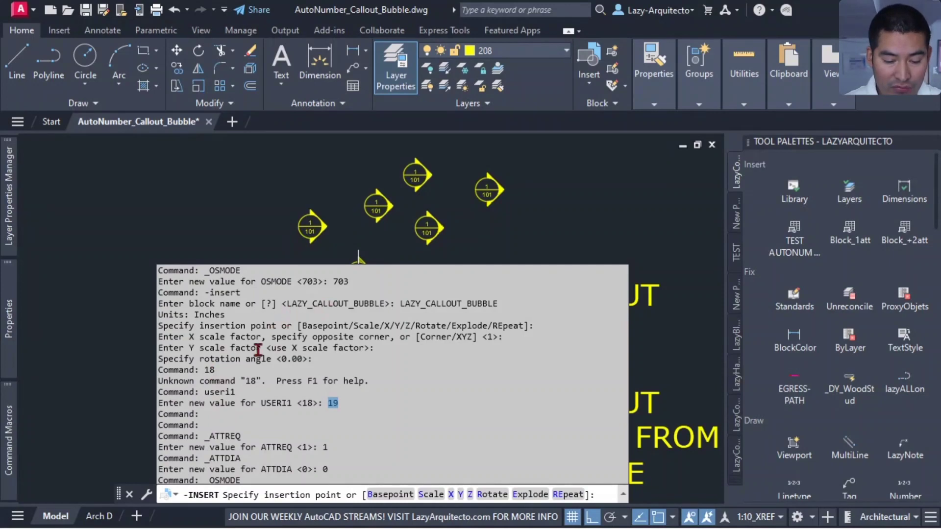
{"action": "key", "text": "Escape"}
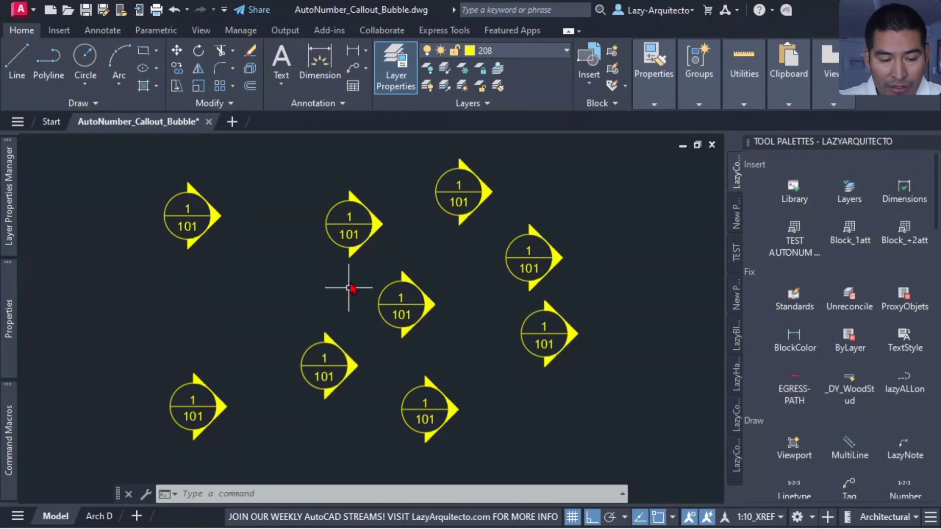
Edit the attributes of the upper-left callout bubble, setting tag 1 to 5 and SHEETNUMBER to 210
{"action": "mouse_move", "coordinate": [347, 283]}
{"action": "middle_mouse_down"}
{"action": "mouse_move", "coordinate": [385, 278]}
{"action": "mouse_move", "coordinate": [420, 321]}
{"action": "middle_mouse_up"}
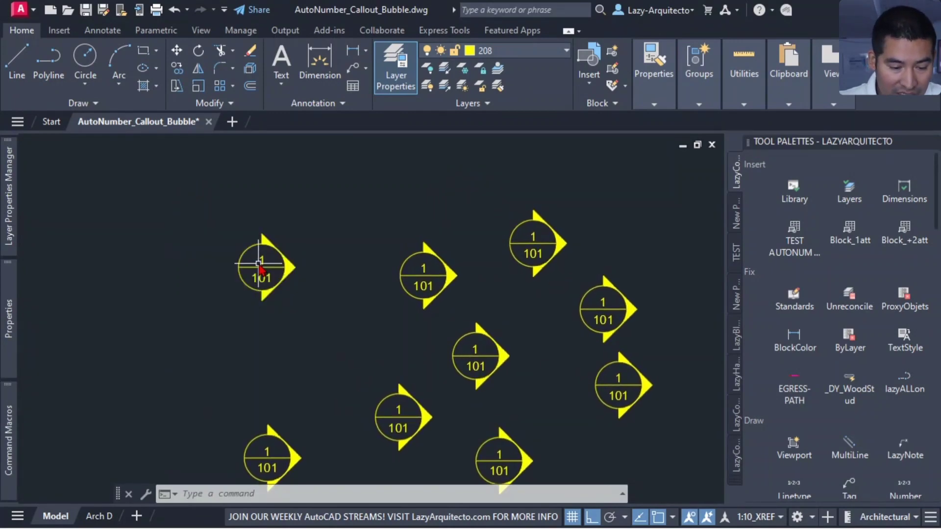
{"action": "left_click", "coordinate": [256, 277]}
{"action": "key", "text": "Escape"}
{"action": "double_click", "coordinate": [262, 262]}
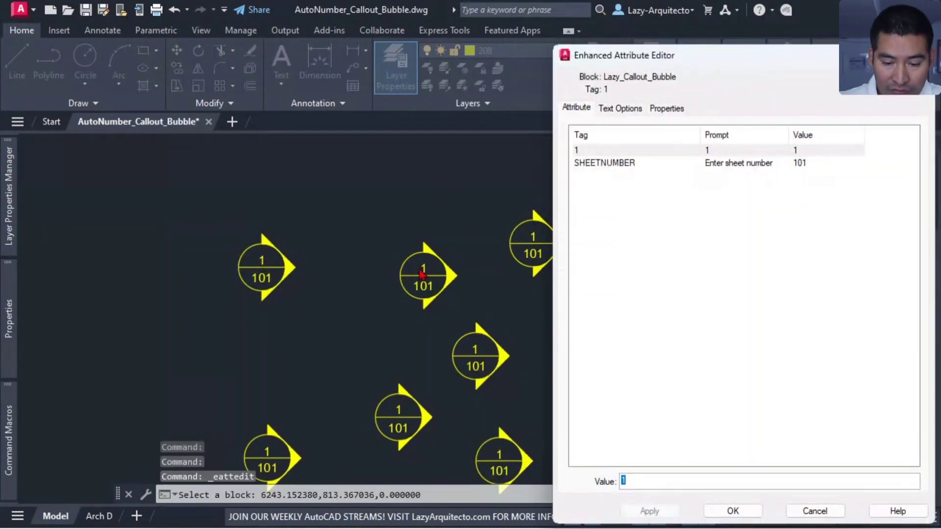
{"action": "left_click_drag", "start_coordinate": [664, 61], "coordinate": [346, 91]}
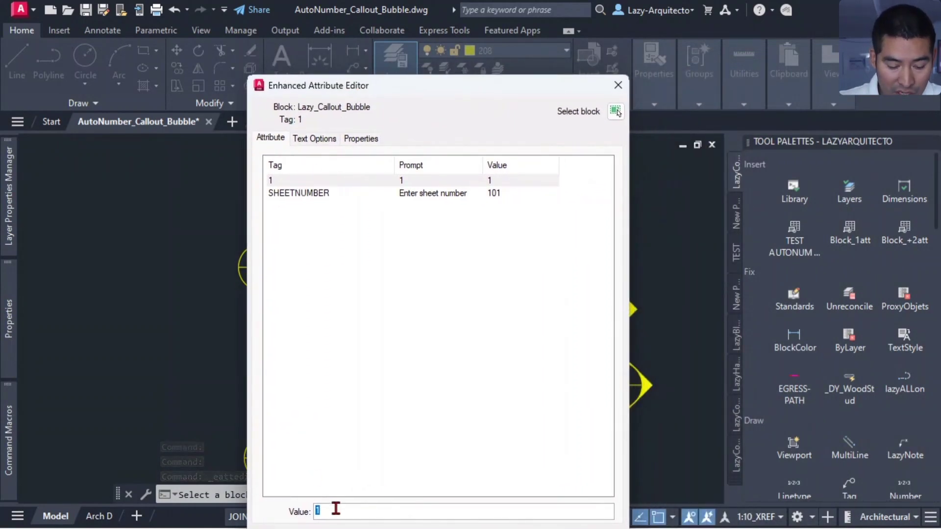
{"action": "type", "text": "5"}
{"action": "left_click", "coordinate": [416, 194]}
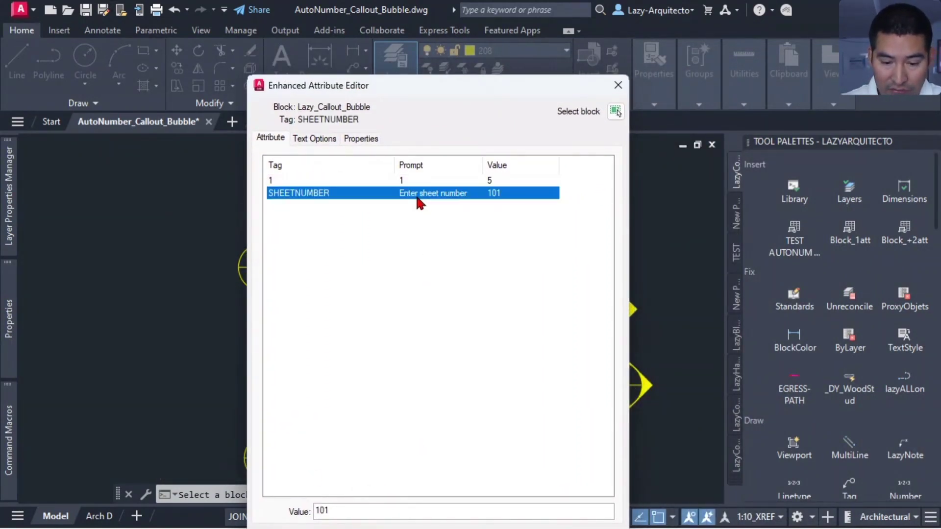
{"action": "left_click_drag", "start_coordinate": [384, 81], "coordinate": [392, 28]}
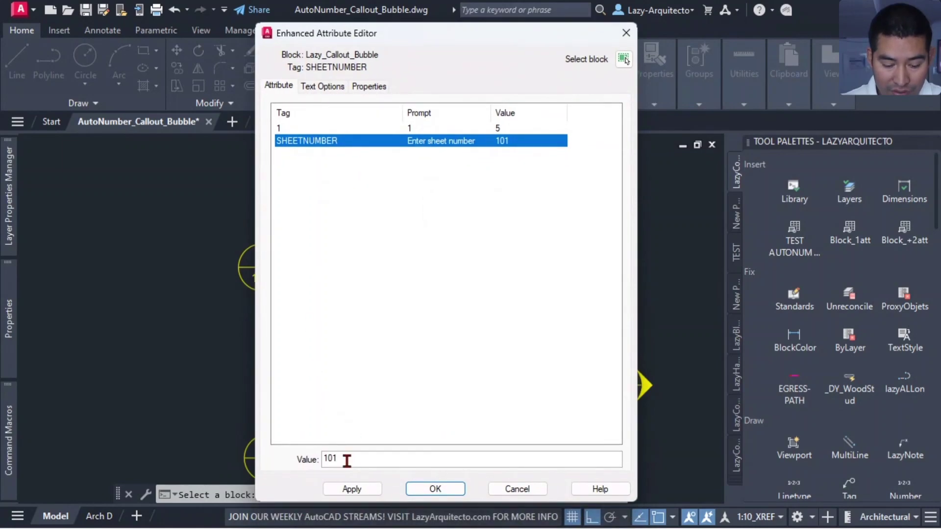
{"action": "left_click_drag", "start_coordinate": [346, 461], "coordinate": [315, 461]}
{"action": "type", "text": "210"}
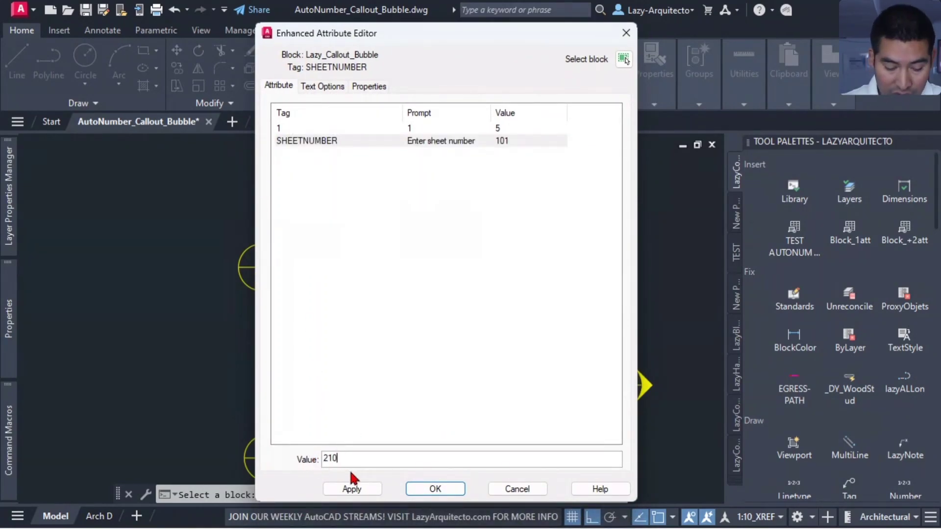
{"action": "left_click", "coordinate": [435, 489]}
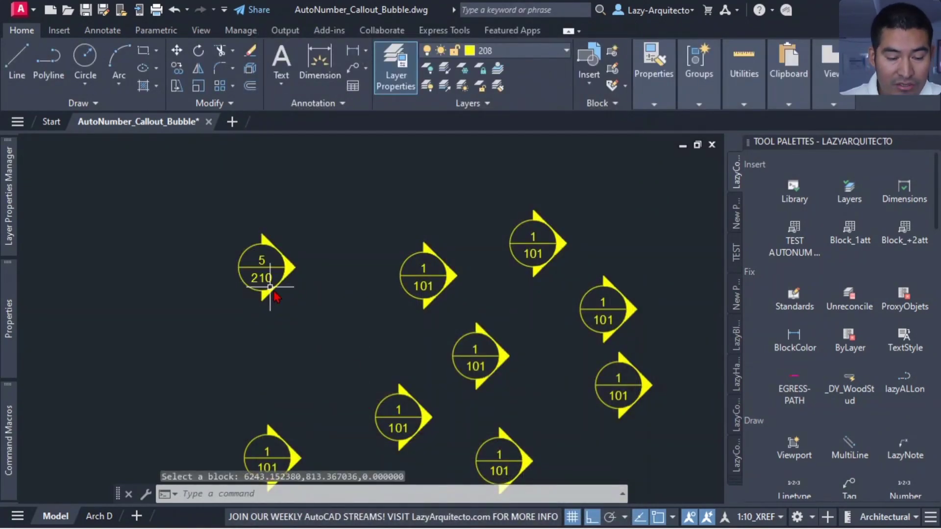
Open the callout bubble block numbered 5 over 210 in the Block Editor
{"action": "mouse_move", "coordinate": [273, 290]}
{"action": "middle_mouse_down"}
{"action": "mouse_move", "coordinate": [370, 315]}
{"action": "mouse_move", "coordinate": [397, 312]}
{"action": "middle_mouse_up"}
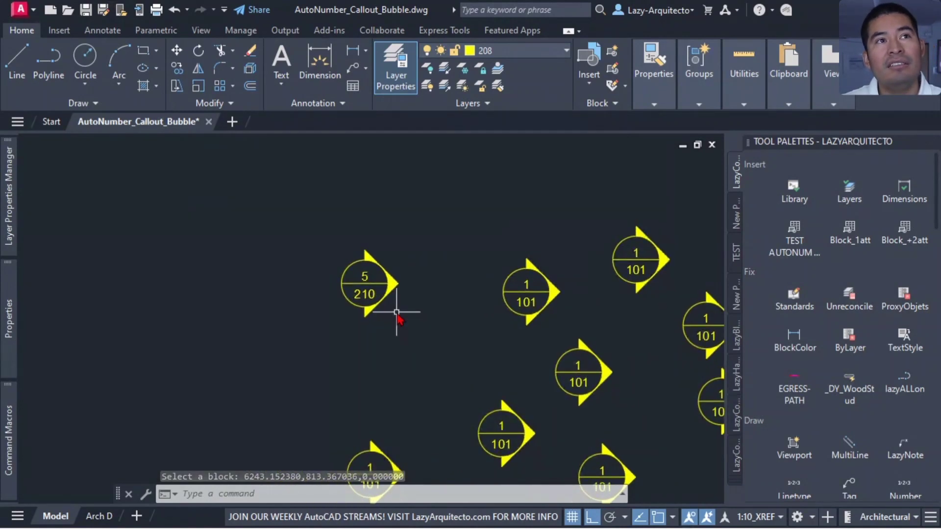
{"action": "scroll", "coordinate": [395, 284], "scroll_direction": "up", "scroll_amount": 3}
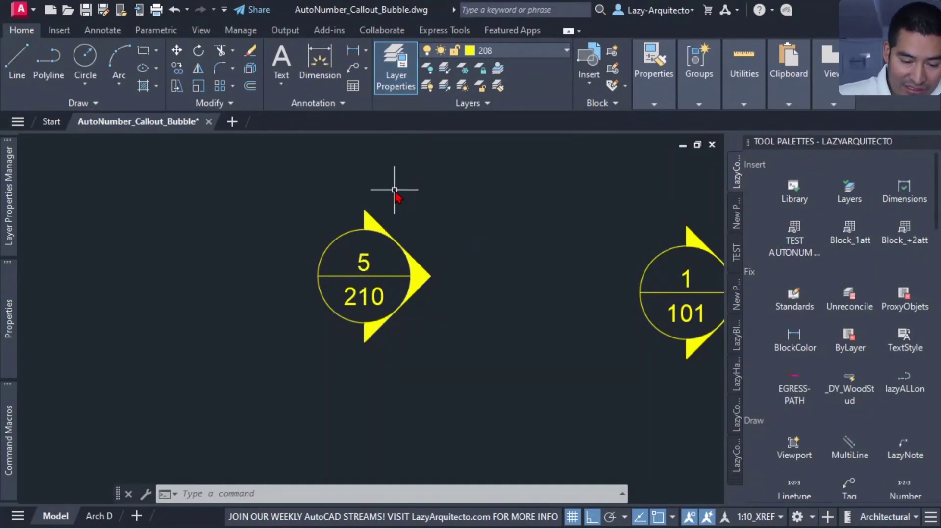
{"action": "scroll", "coordinate": [327, 274], "scroll_direction": "down", "scroll_amount": 5}
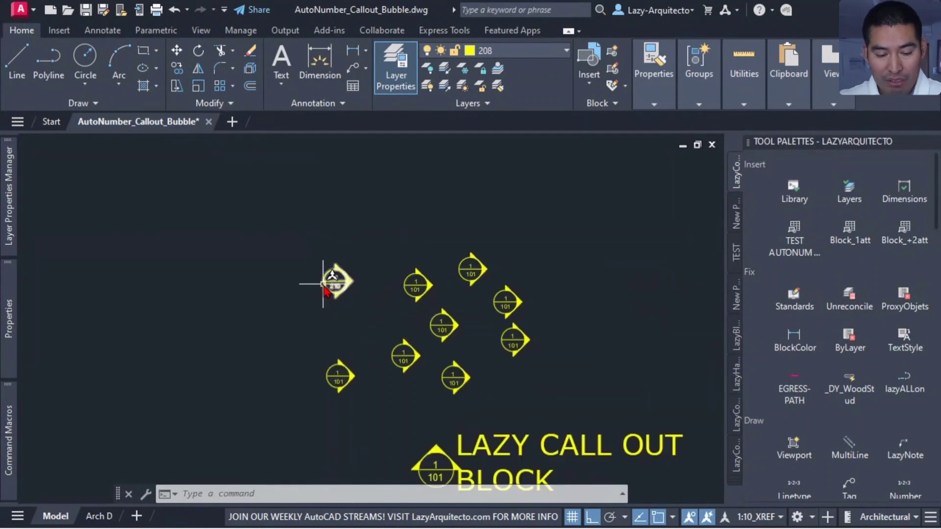
{"action": "scroll", "coordinate": [336, 290], "scroll_direction": "up", "scroll_amount": 3}
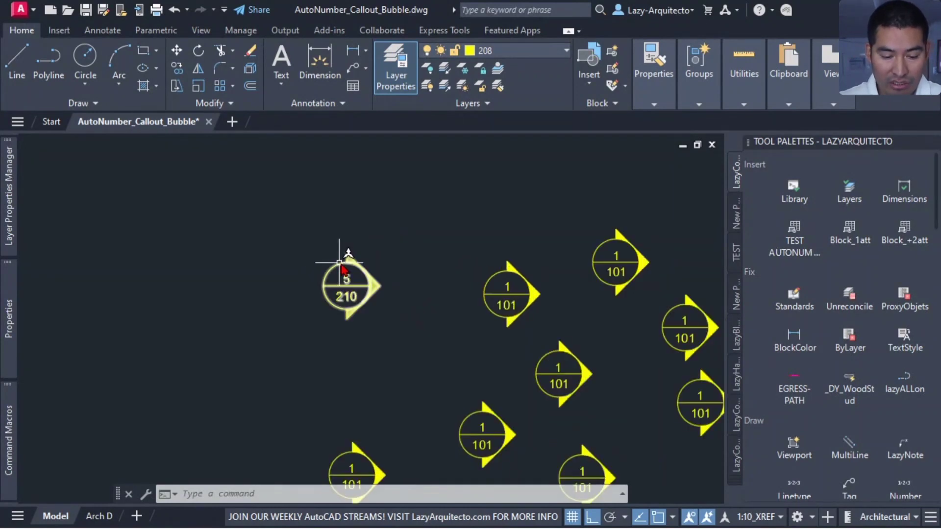
{"action": "left_click", "coordinate": [343, 268]}
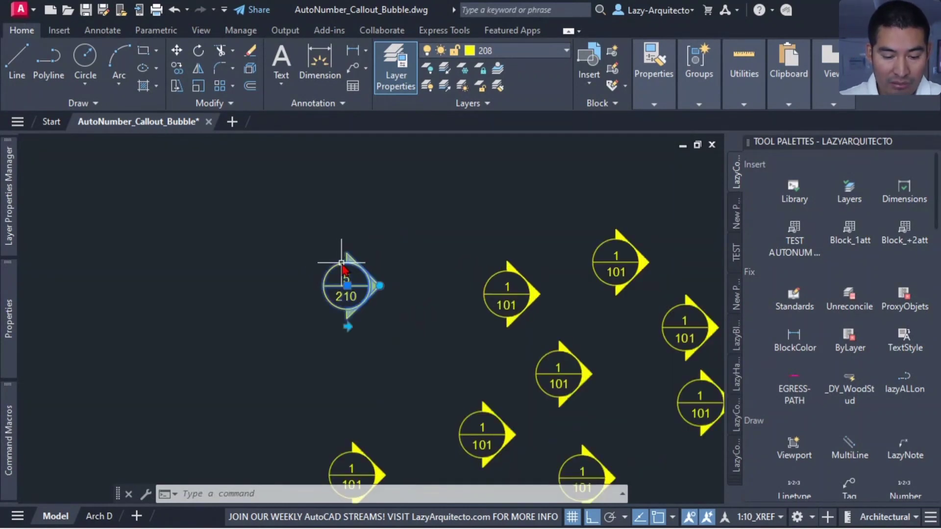
{"action": "right_click", "coordinate": [364, 304]}
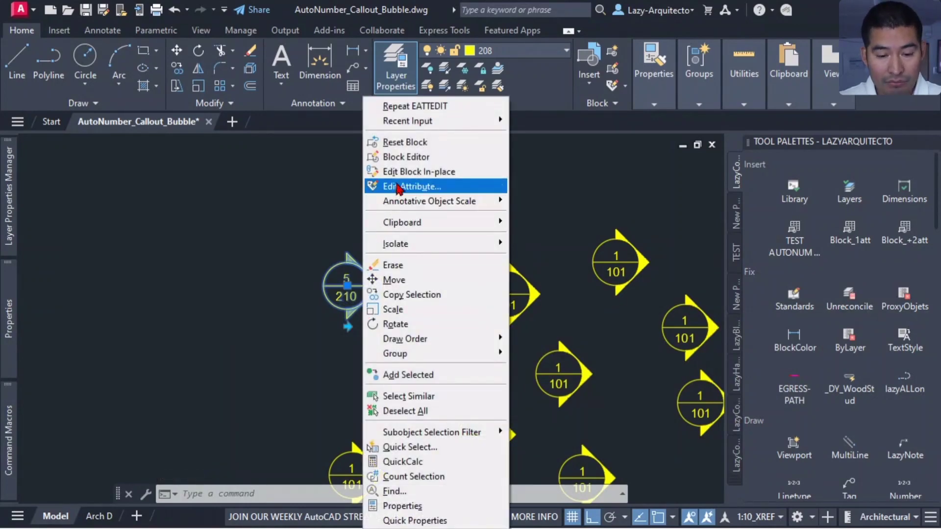
{"action": "left_click", "coordinate": [406, 157]}
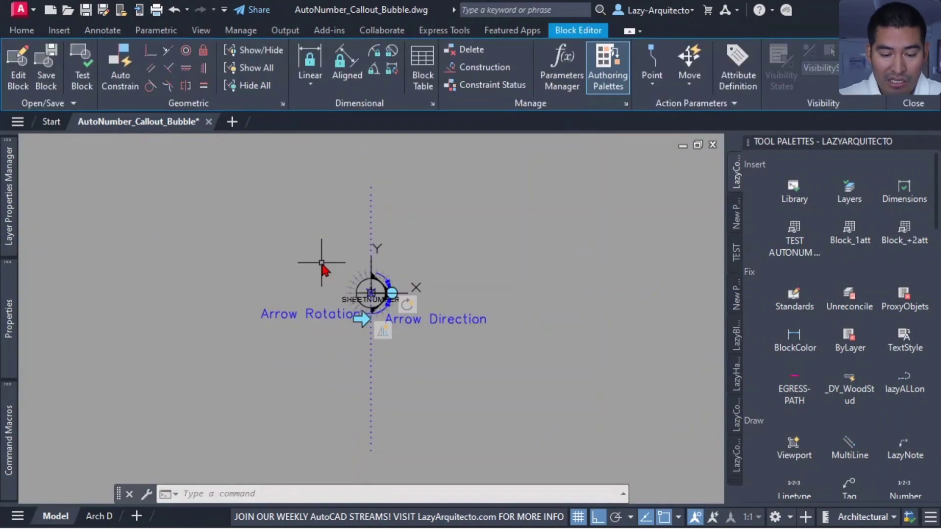
Select the upper attribute with tag 1 and examine its attribute definition properties, including tag, prompt and value
{"action": "left_click", "coordinate": [322, 267]}
{"action": "left_click", "coordinate": [294, 275]}
{"action": "scroll", "coordinate": [371, 298], "scroll_direction": "up", "scroll_amount": 5}
{"action": "scroll", "coordinate": [373, 298], "scroll_direction": "up", "scroll_amount": 3}
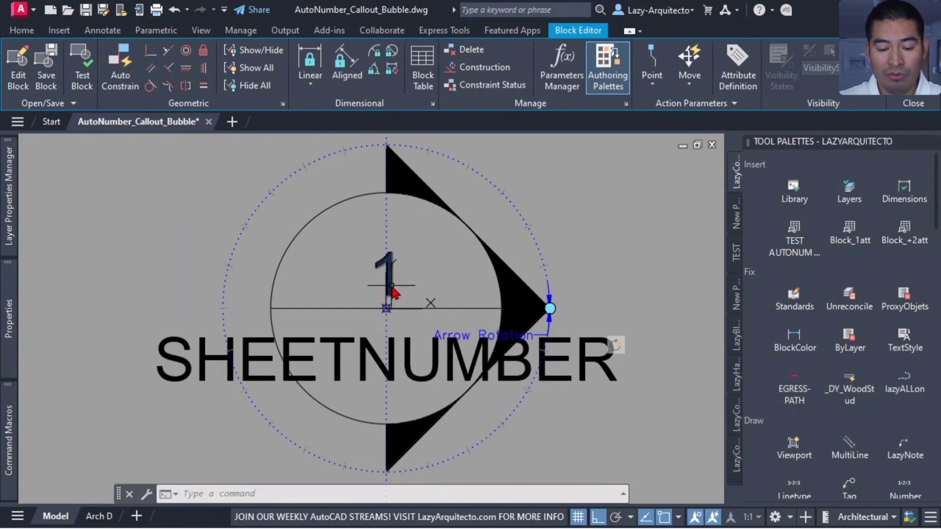
{"action": "left_click", "coordinate": [392, 293]}
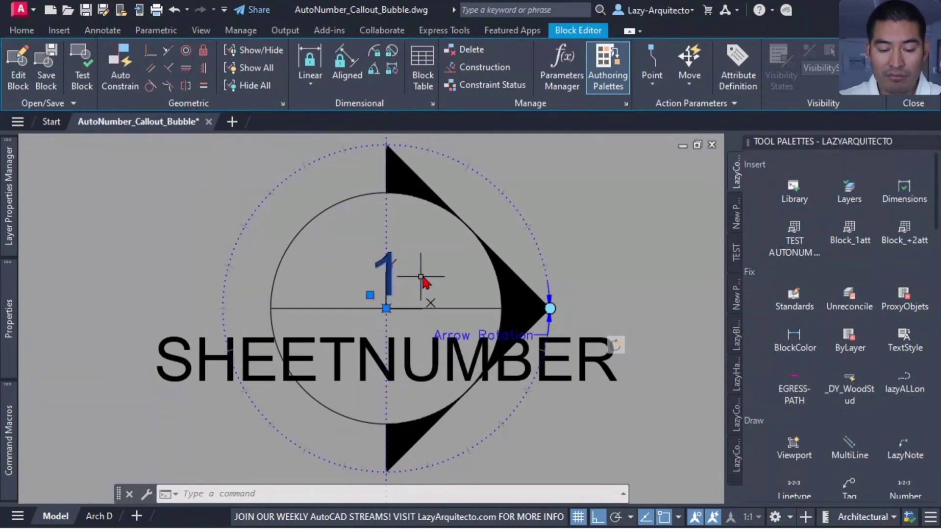
{"action": "mouse_move", "coordinate": [9, 316]}
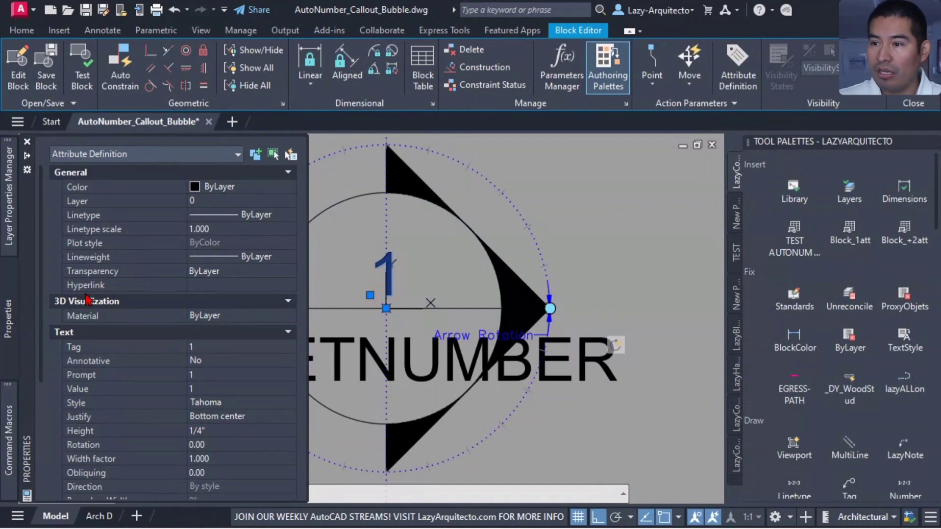
{"action": "scroll", "coordinate": [255, 313], "scroll_direction": "down", "scroll_amount": 2}
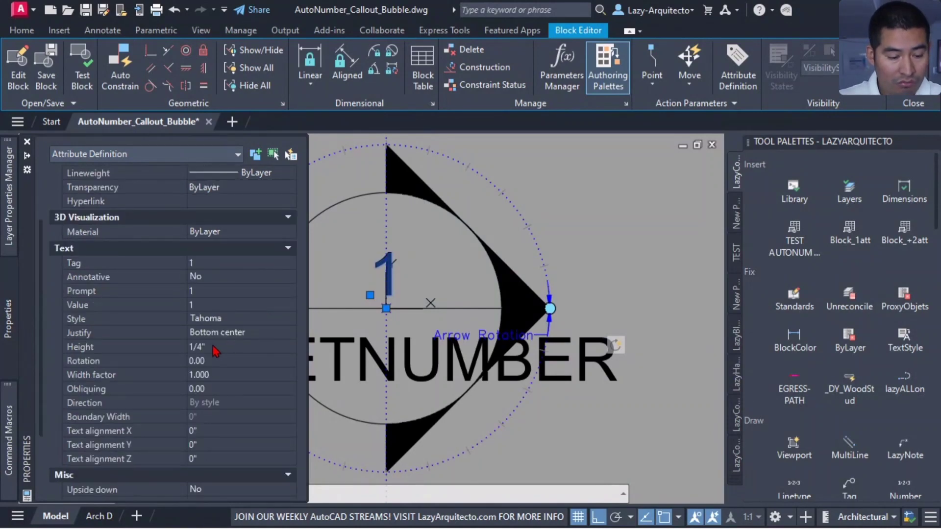
{"action": "scroll", "coordinate": [215, 351], "scroll_direction": "down", "scroll_amount": 3}
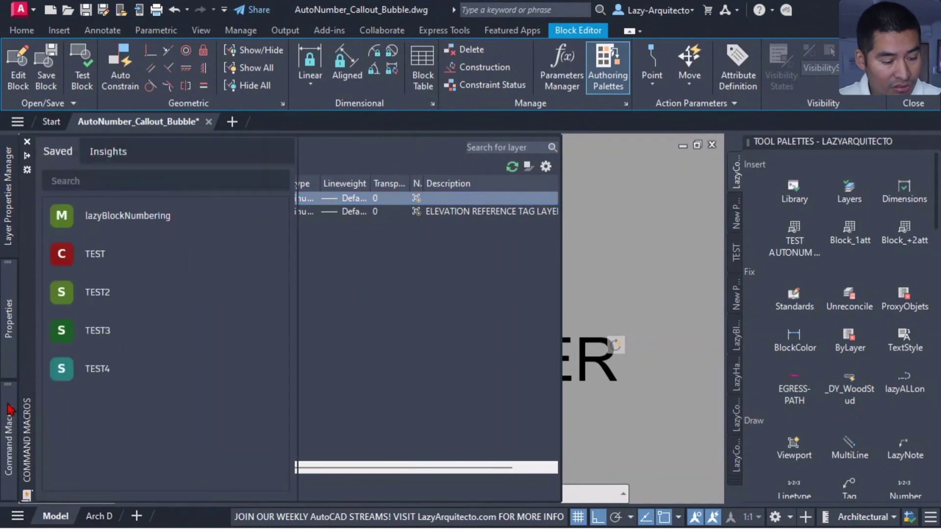
Examine the SHEETNUMBER attribute's definition properties and open the callout bubble block in a test block window
{"action": "mouse_move", "coordinate": [18, 354]}
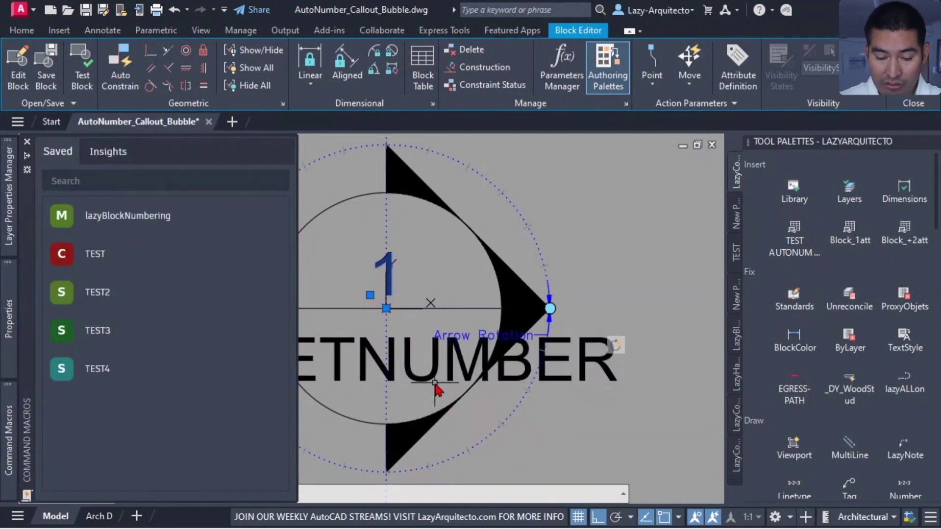
{"action": "left_click", "coordinate": [461, 279]}
{"action": "key", "text": "Escape"}
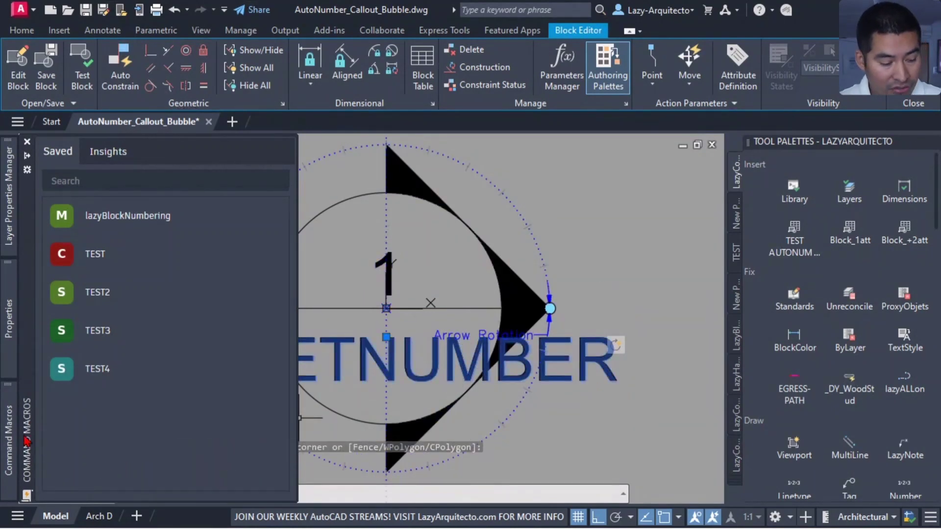
{"action": "left_click", "coordinate": [9, 321]}
{"action": "scroll", "coordinate": [201, 463], "scroll_direction": "down", "scroll_amount": 5}
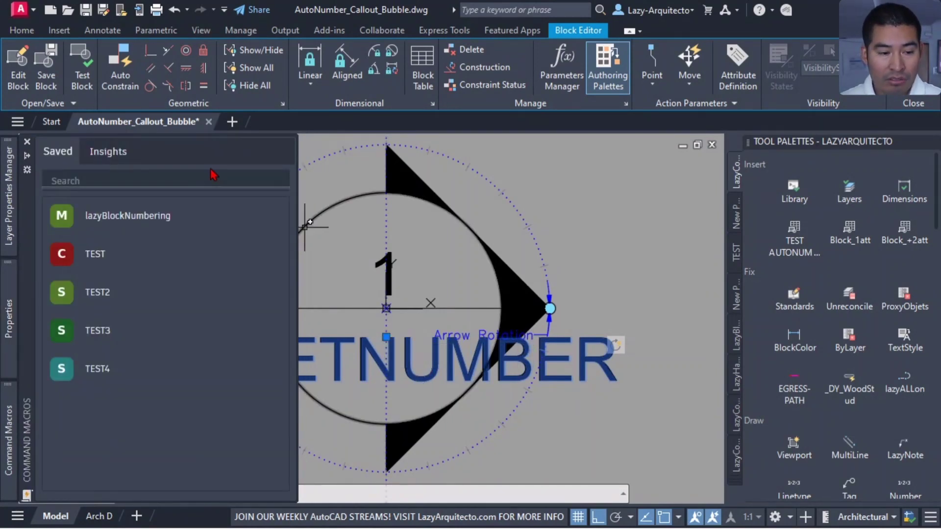
{"action": "left_click", "coordinate": [81, 86]}
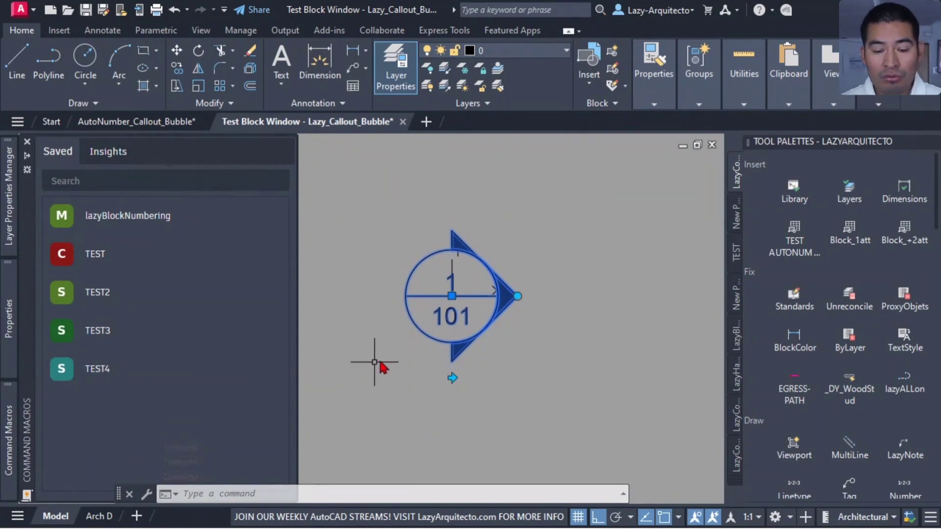
Examine the callout bubble's default attribute values in the test block window and try moving the bubble away from the origin
{"action": "scroll", "coordinate": [446, 331], "scroll_direction": "up", "scroll_amount": 6}
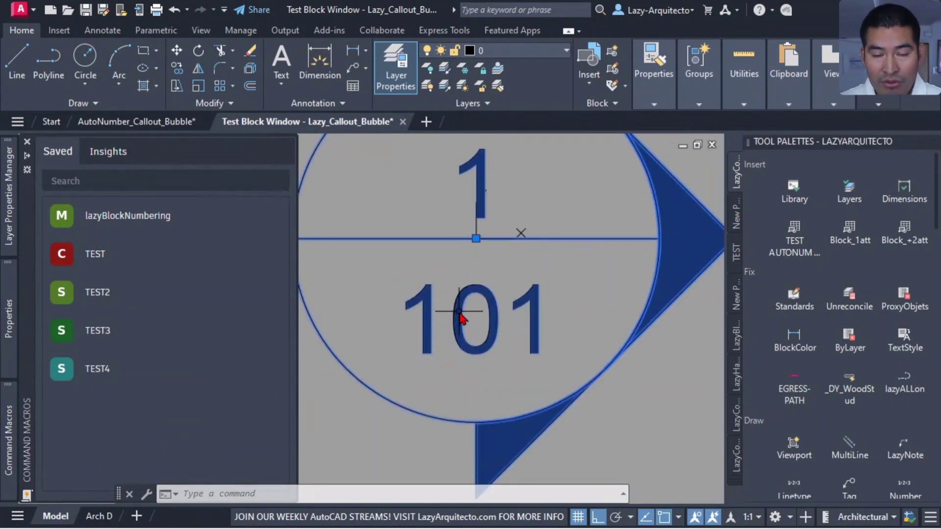
{"action": "scroll", "coordinate": [472, 343], "scroll_direction": "down", "scroll_amount": 3}
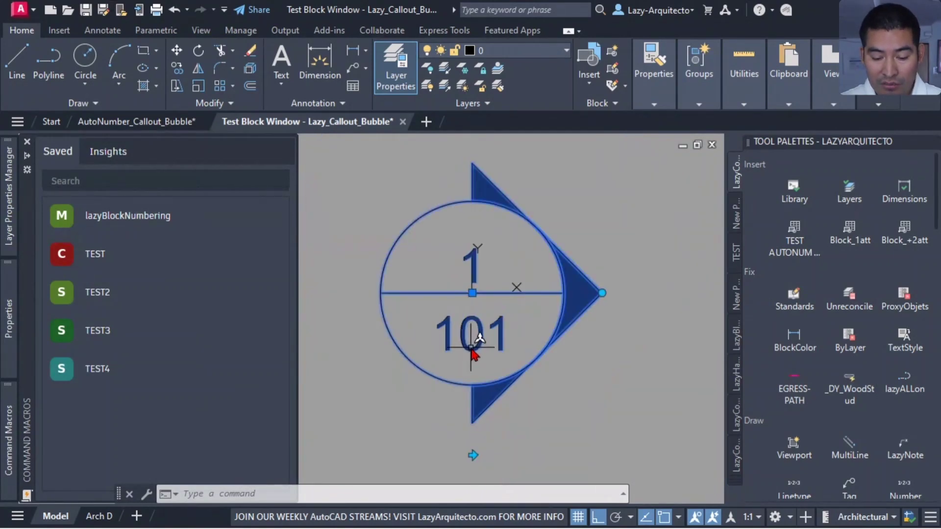
{"action": "left_click_drag", "start_coordinate": [481, 349], "coordinate": [683, 372]}
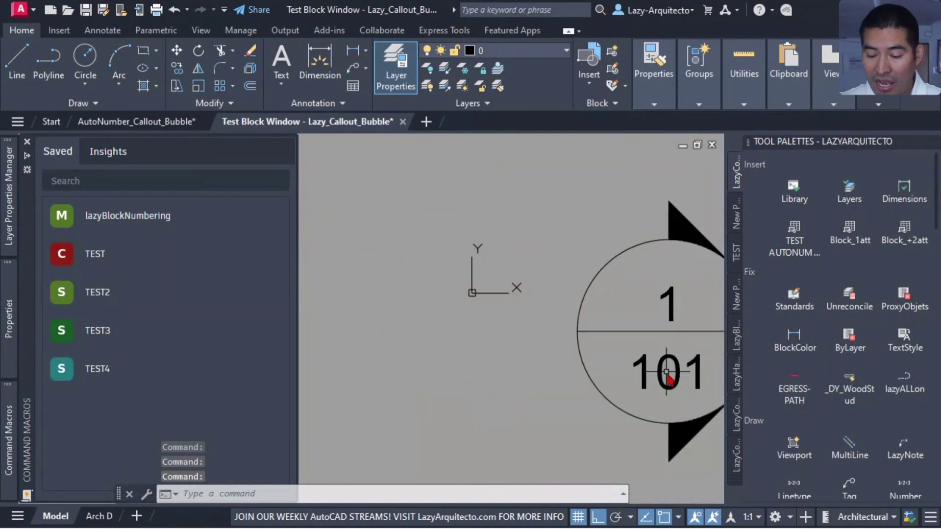
{"action": "middle_click_drag", "start_coordinate": [488, 420], "coordinate": [372, 385]}
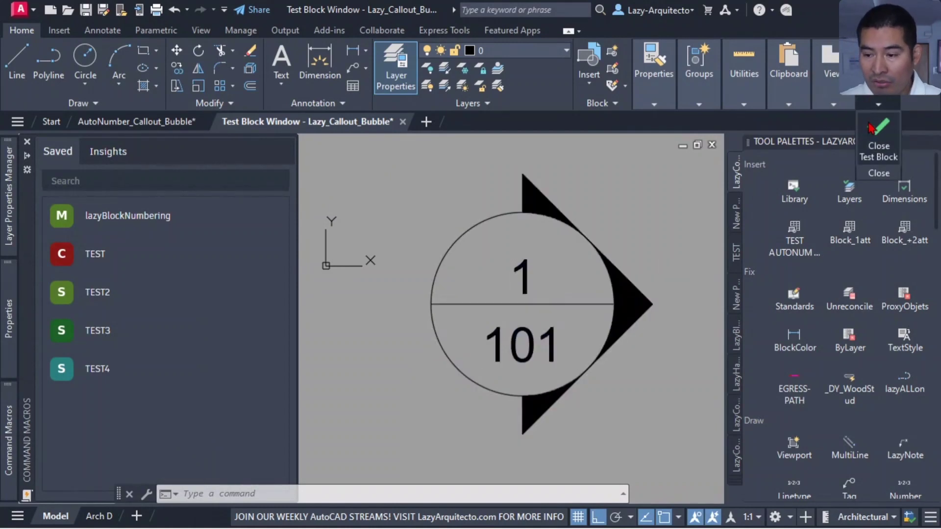
Close the test block window and select the upper attribute with tag 1 to check its properties
{"action": "left_click", "coordinate": [873, 131]}
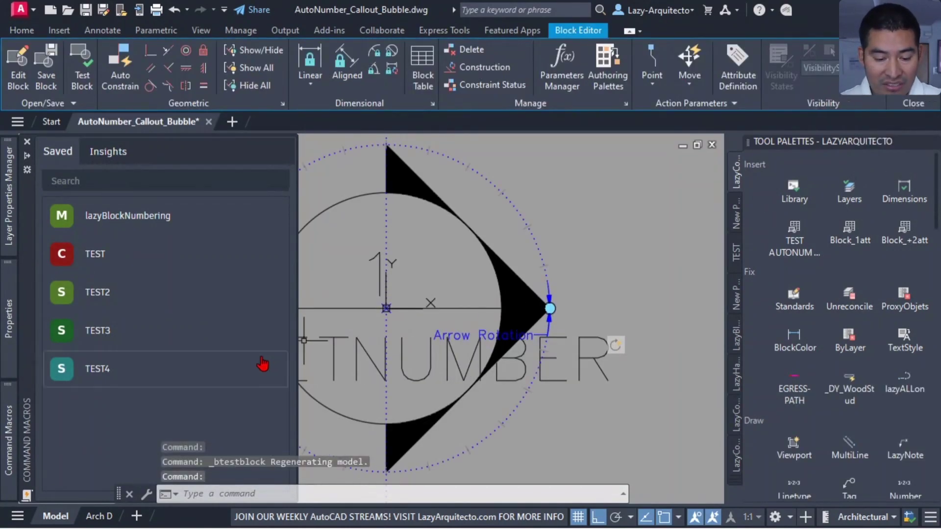
{"action": "left_click", "coordinate": [377, 267]}
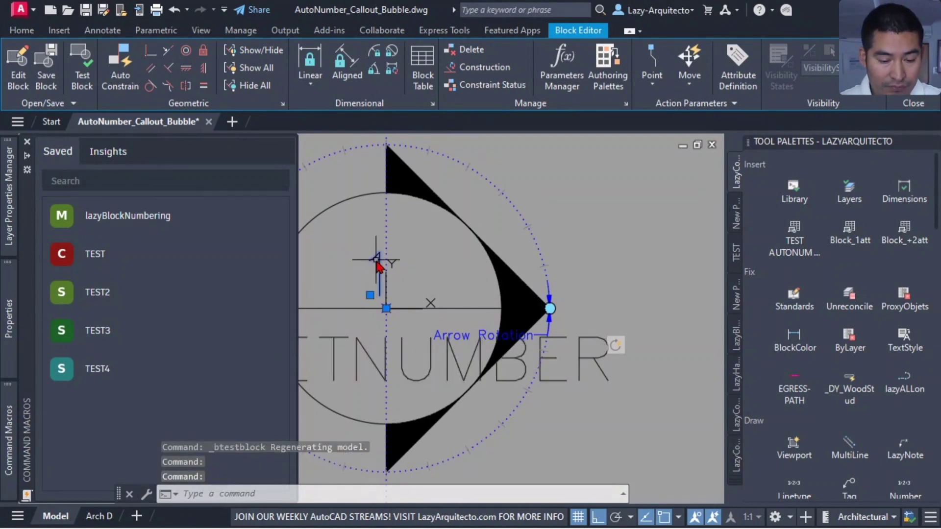
{"action": "left_click", "coordinate": [9, 318]}
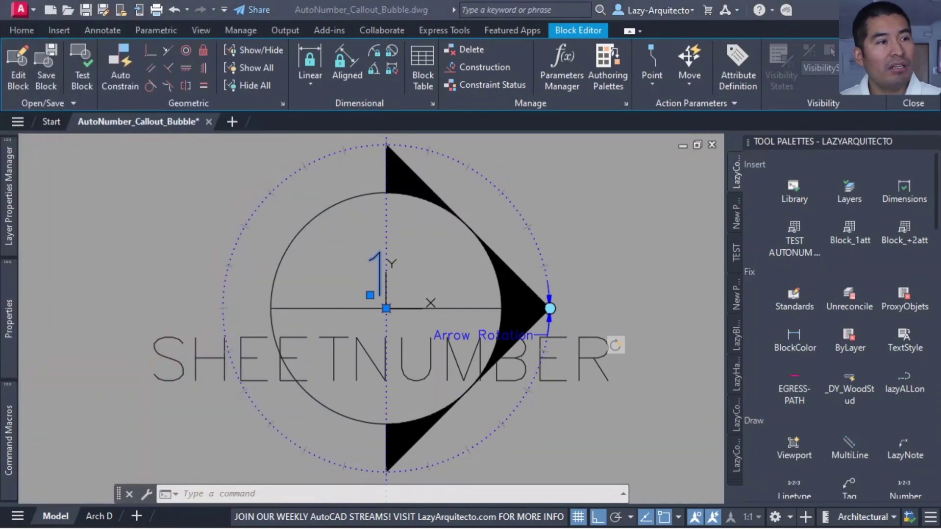
Switch to the AutoCAD 2024 online help in the browser and look through the Attribute Definition Dialog Box mode options
{"action": "left_click_drag", "start_coordinate": [0, 17], "coordinate": [318, 2]}
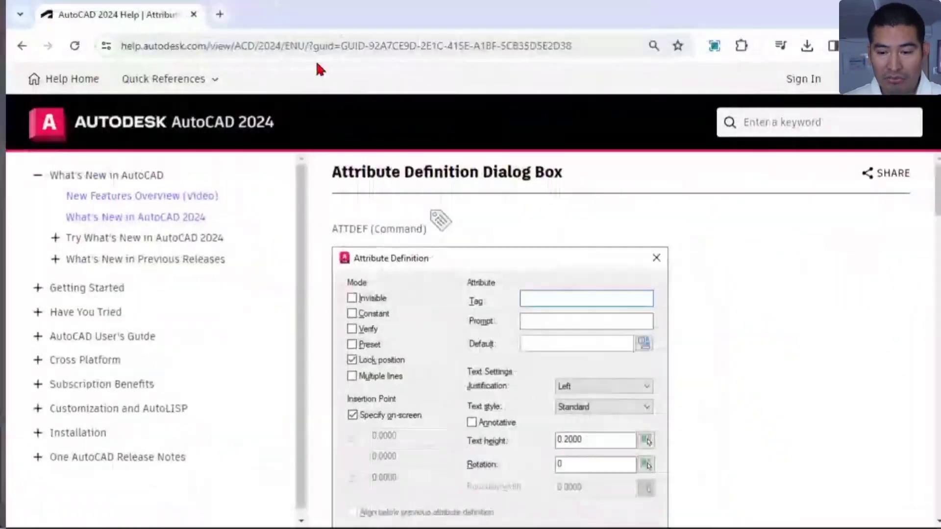
{"action": "scroll", "coordinate": [552, 259], "scroll_direction": "down", "scroll_amount": 2}
{"action": "scroll", "coordinate": [552, 267], "scroll_direction": "up", "scroll_amount": 2}
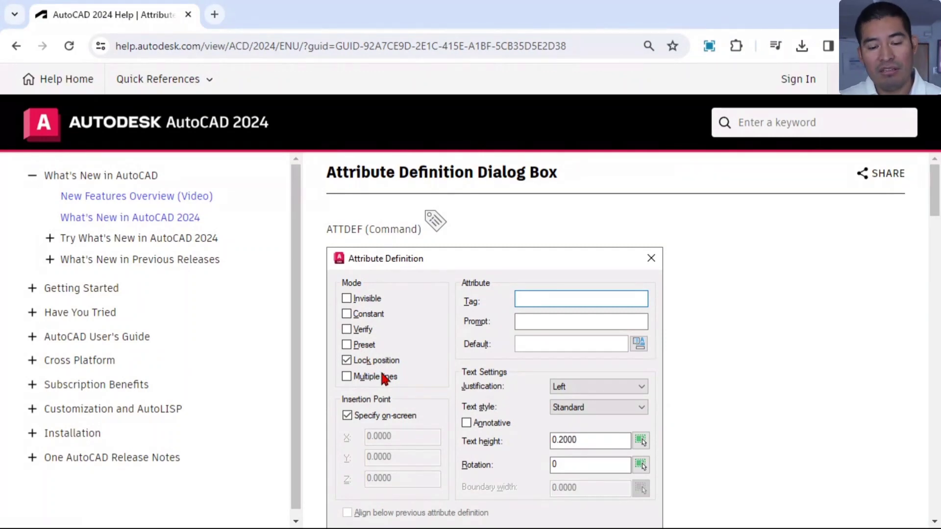
{"action": "scroll", "coordinate": [411, 343], "scroll_direction": "down", "scroll_amount": 3}
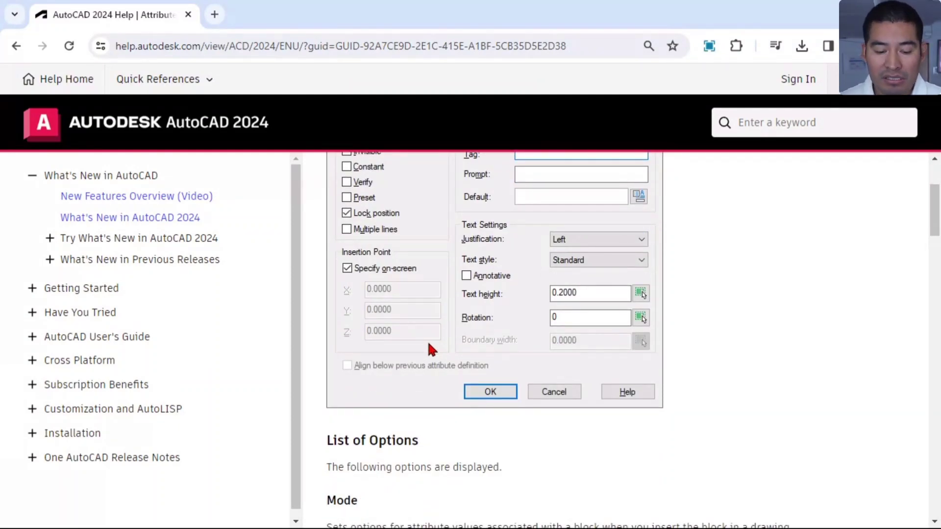
{"action": "scroll", "coordinate": [428, 353], "scroll_direction": "down", "scroll_amount": 3}
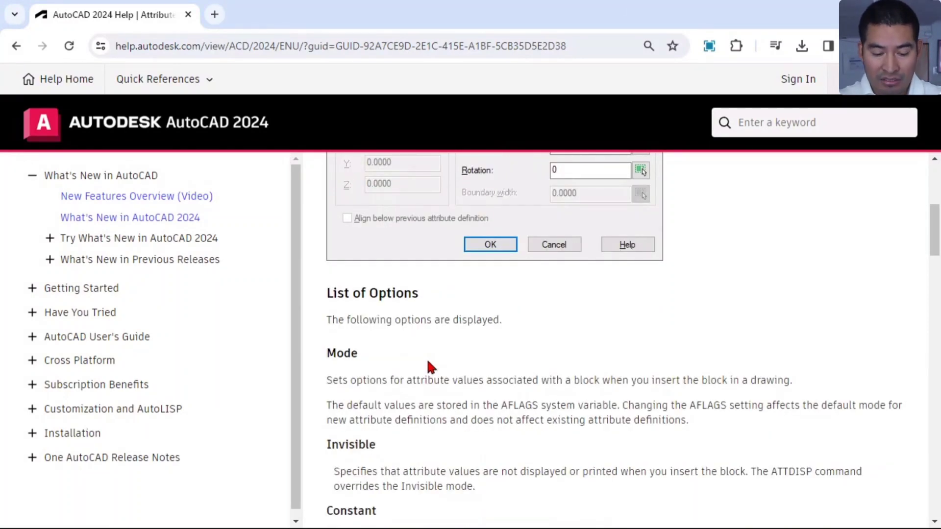
{"action": "scroll", "coordinate": [339, 335], "scroll_direction": "down", "scroll_amount": 6}
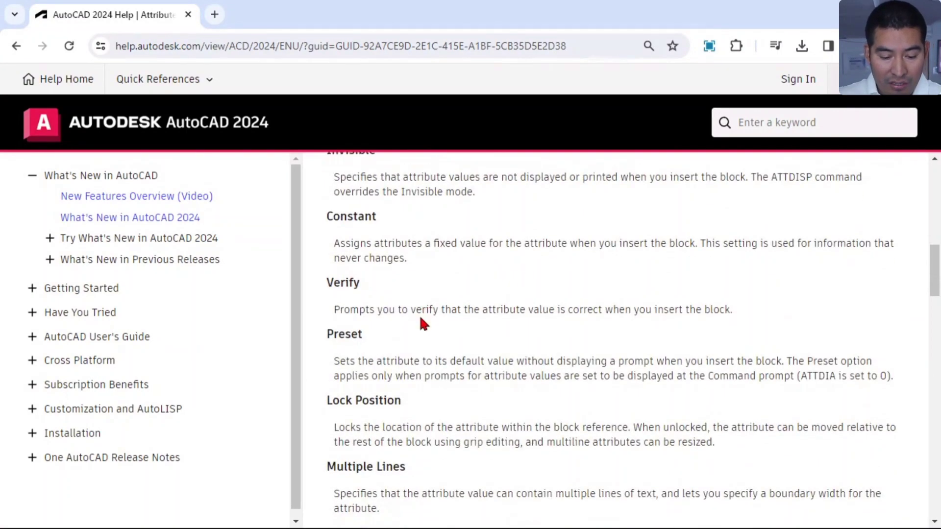
{"action": "scroll", "coordinate": [420, 321], "scroll_direction": "down", "scroll_amount": 3}
{"action": "scroll", "coordinate": [434, 341], "scroll_direction": "up", "scroll_amount": 15}
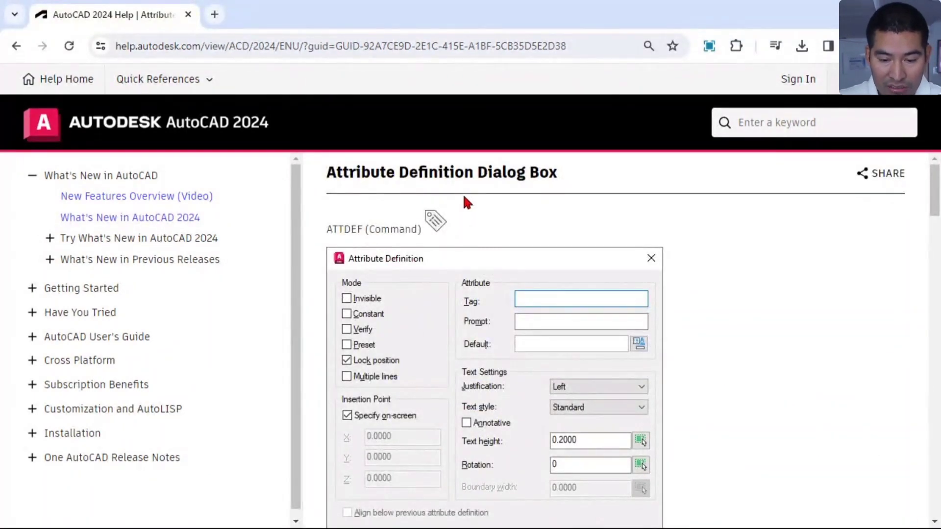
Compare the pictured dialog with the help descriptions of the Mode, Tag, Prompt and Default options, returning to the Preset entry
{"action": "scroll", "coordinate": [385, 302], "scroll_direction": "down", "scroll_amount": 3}
{"action": "scroll", "coordinate": [346, 296], "scroll_direction": "up", "scroll_amount": 3}
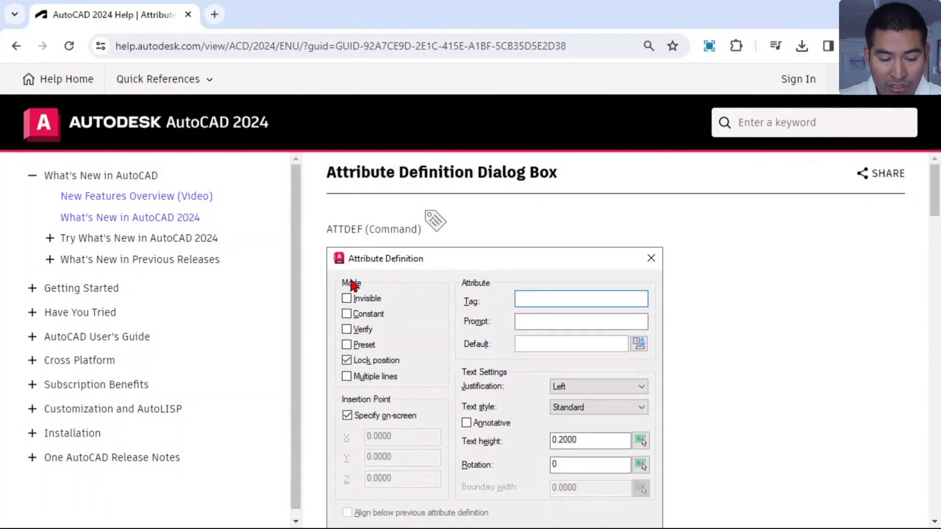
{"action": "scroll", "coordinate": [441, 313], "scroll_direction": "down", "scroll_amount": 8}
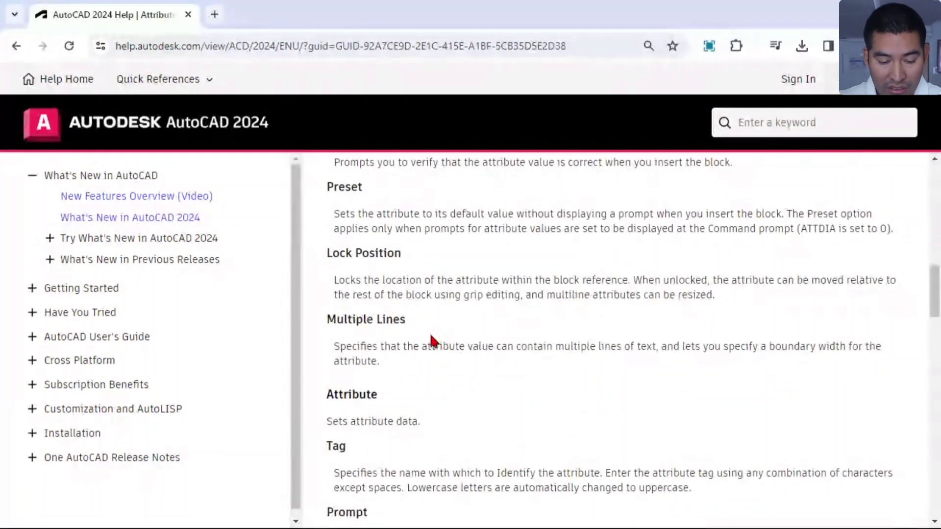
{"action": "scroll", "coordinate": [378, 401], "scroll_direction": "down", "scroll_amount": 3}
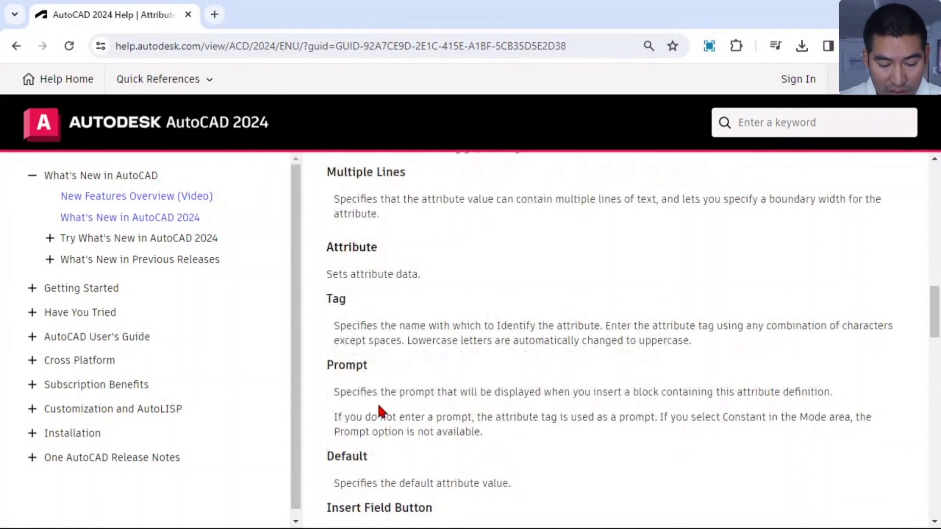
{"action": "scroll", "coordinate": [387, 385], "scroll_direction": "down", "scroll_amount": 3}
{"action": "scroll", "coordinate": [388, 385], "scroll_direction": "up", "scroll_amount": 2}
{"action": "scroll", "coordinate": [387, 385], "scroll_direction": "up", "scroll_amount": 6}
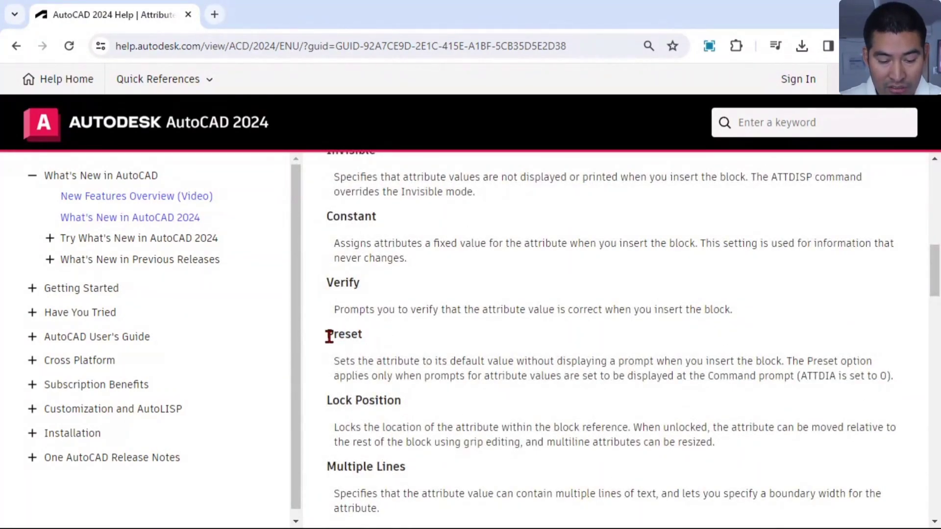
Read the help description of the Preset option, highlighting its condition that ATTDIA is set to 0
{"action": "left_click_drag", "start_coordinate": [328, 334], "coordinate": [910, 380]}
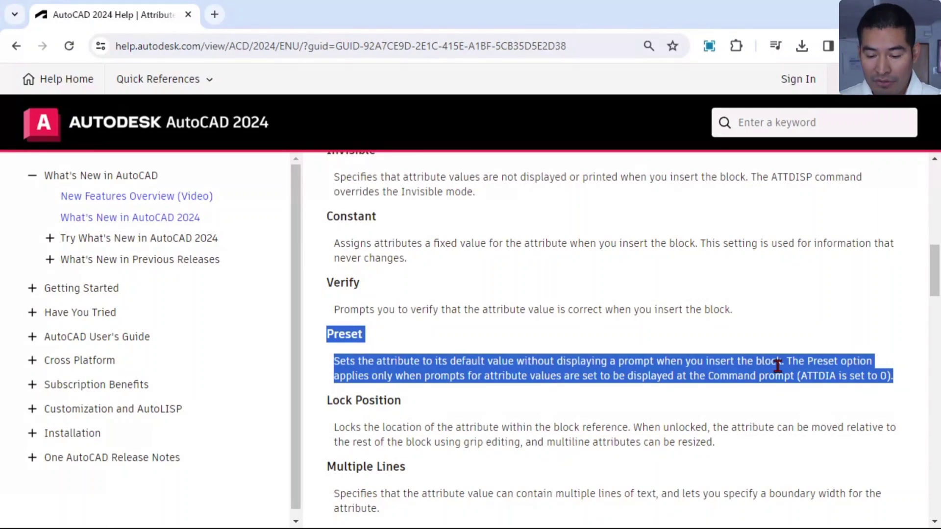
{"action": "left_click", "coordinate": [806, 358]}
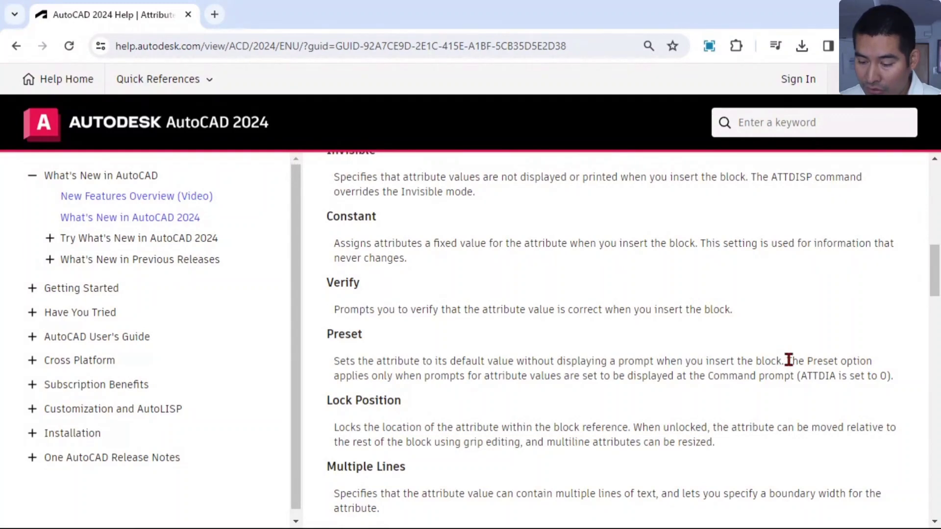
{"action": "left_click_drag", "start_coordinate": [788, 361], "coordinate": [889, 376]}
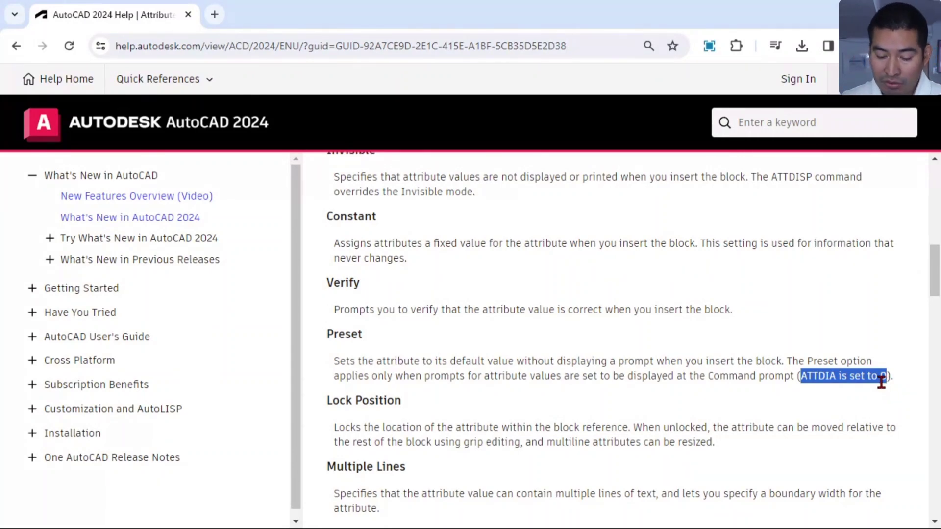
{"action": "left_click", "coordinate": [786, 378]}
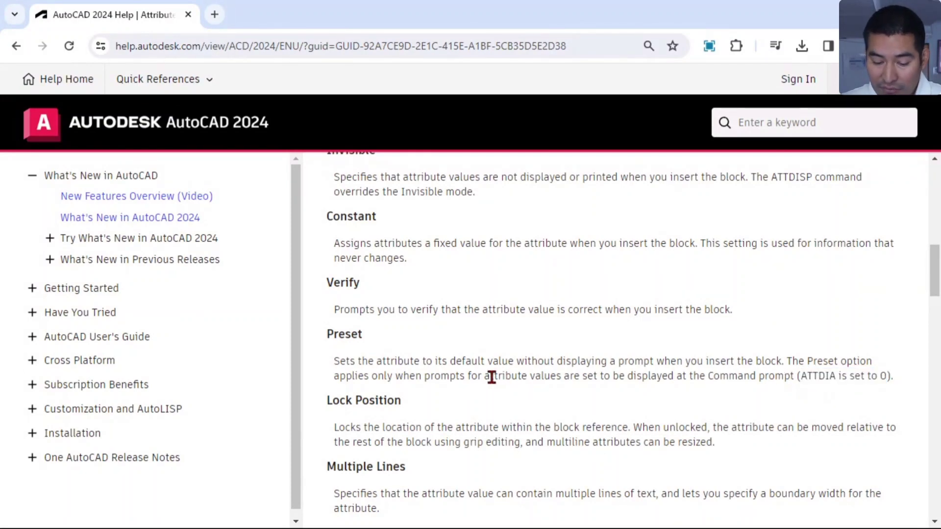
{"action": "left_click_drag", "start_coordinate": [491, 376], "coordinate": [835, 381]}
{"action": "left_click", "coordinate": [565, 381]}
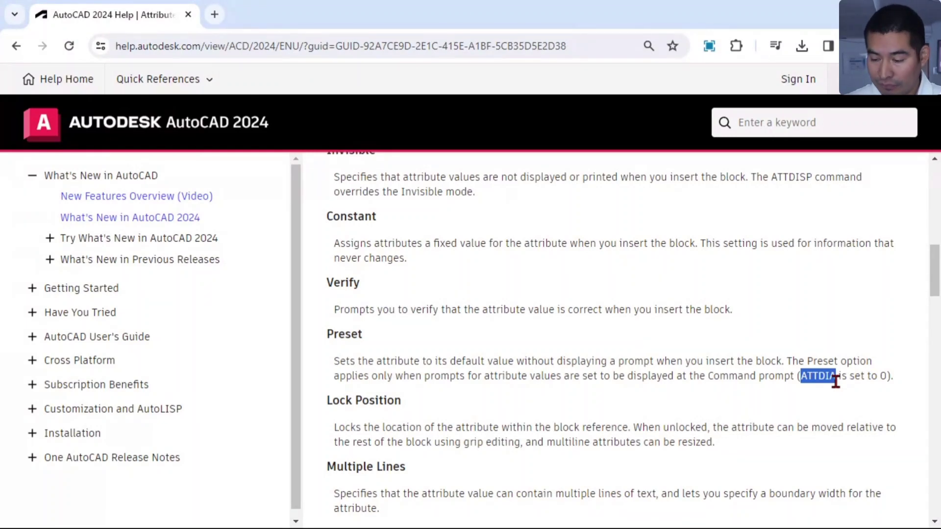
{"action": "left_click_drag", "start_coordinate": [835, 382], "coordinate": [890, 380]}
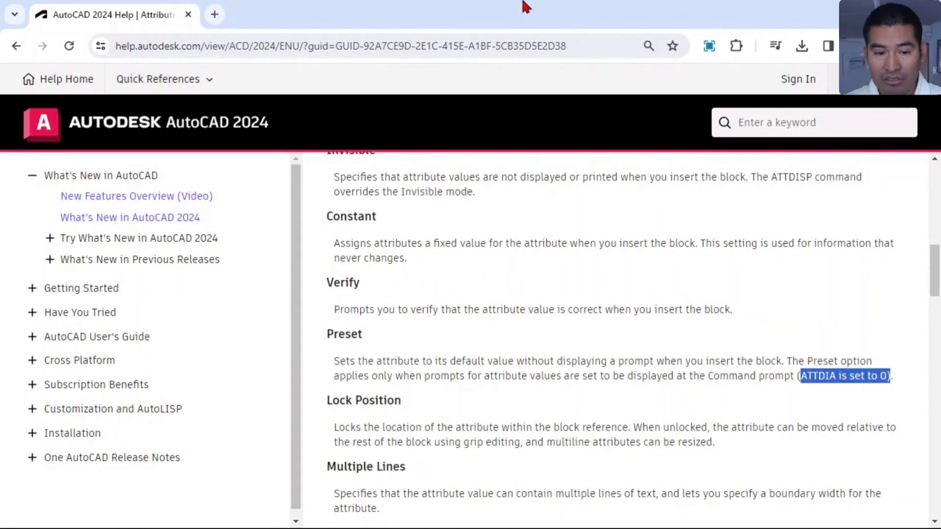
Switch back to AutoCAD and check the ATTDIA;0 setting in the lazyBlockNumbering macro, leaving the macro editor without changes
{"action": "key", "text": "alt+Tab"}
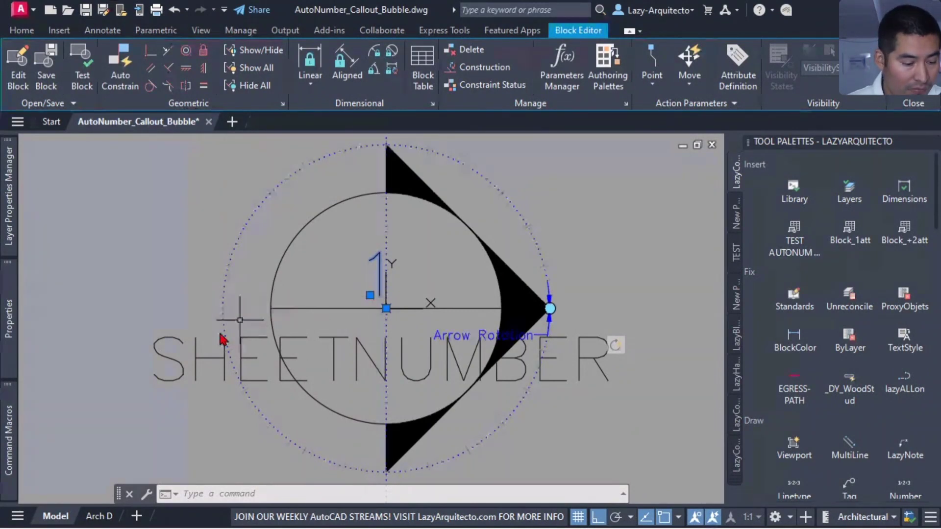
{"action": "mouse_move", "coordinate": [8, 432]}
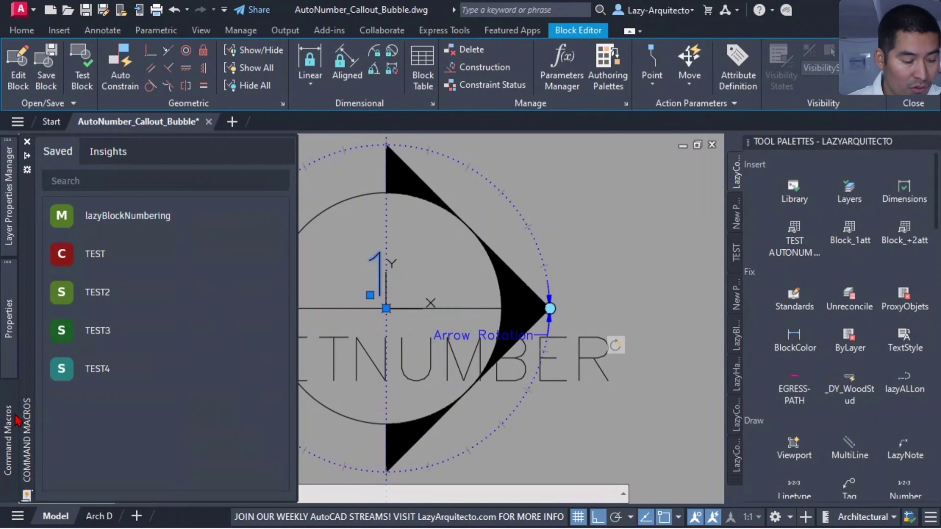
{"action": "right_click", "coordinate": [153, 218]}
{"action": "left_click", "coordinate": [194, 258]}
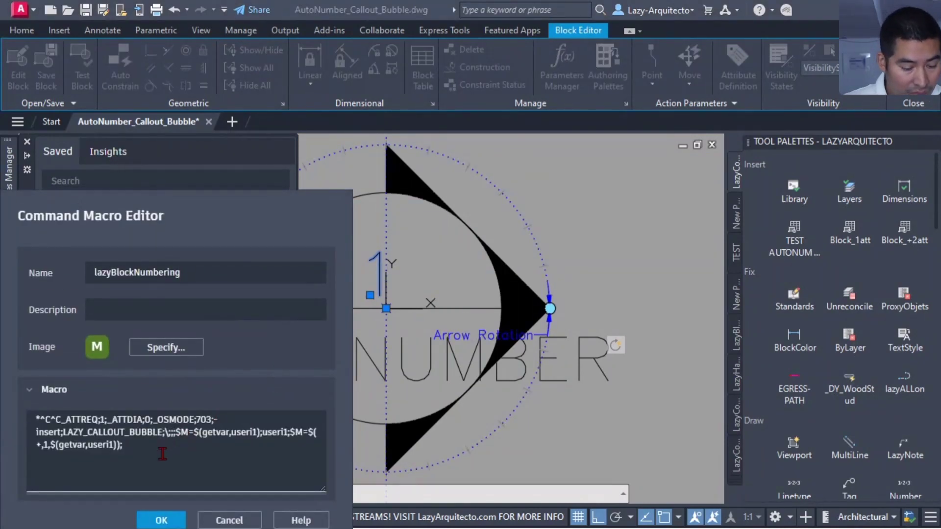
{"action": "left_click_drag", "start_coordinate": [112, 420], "coordinate": [152, 422]}
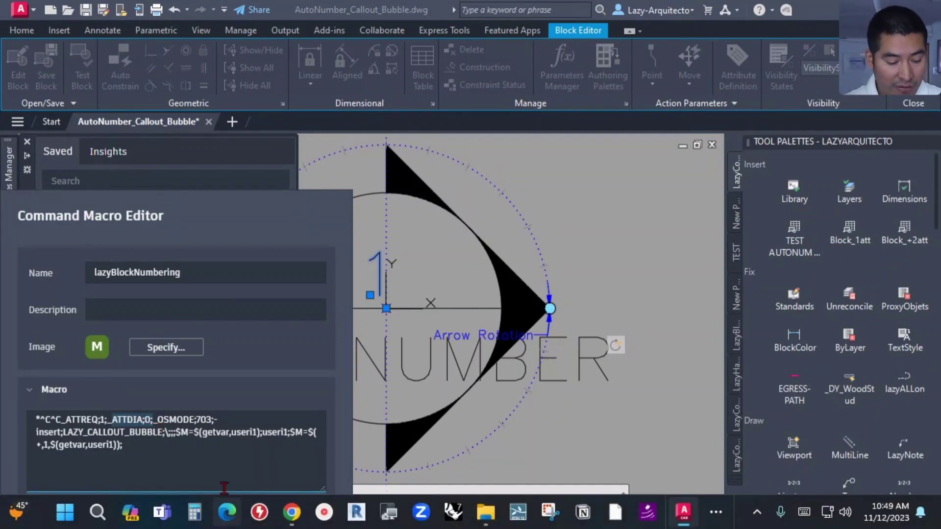
{"action": "left_click", "coordinate": [238, 521]}
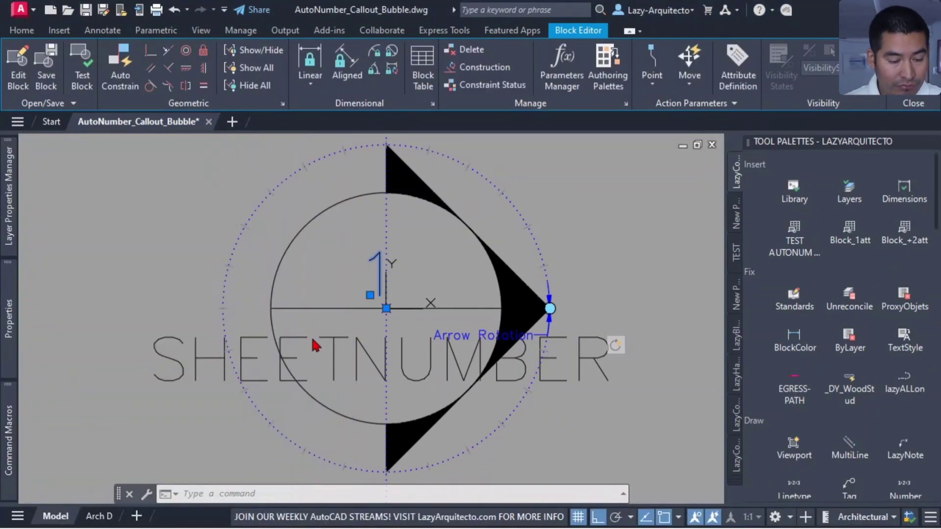
Review the Preset description in the browser help again and return to the Block Editor in AutoCAD
{"action": "key", "text": "alt+Tab"}
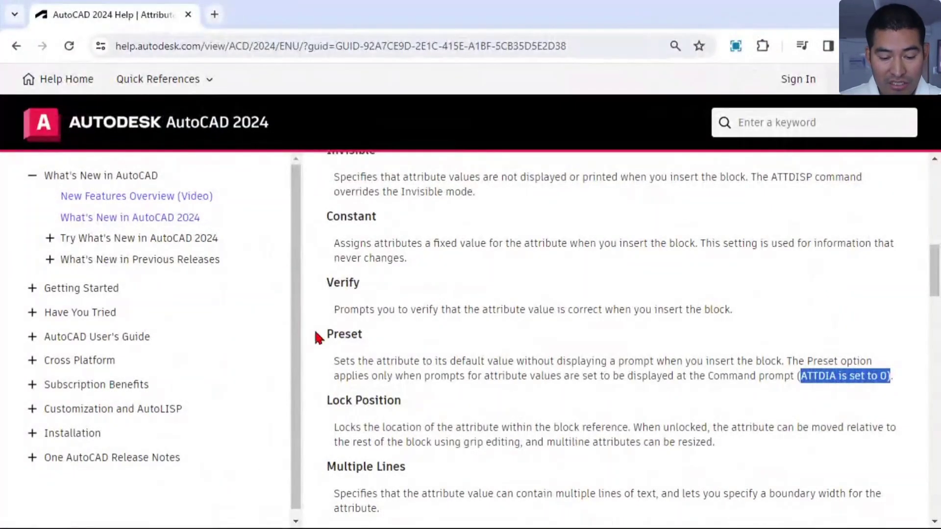
{"action": "left_click_drag", "start_coordinate": [334, 334], "coordinate": [361, 357]}
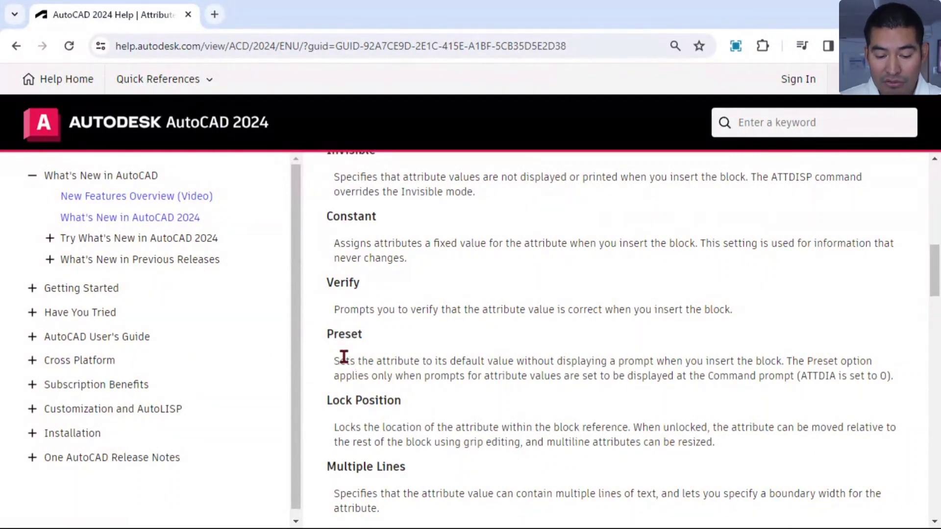
{"action": "double_click", "coordinate": [342, 360]}
{"action": "key", "text": "alt+Tab"}
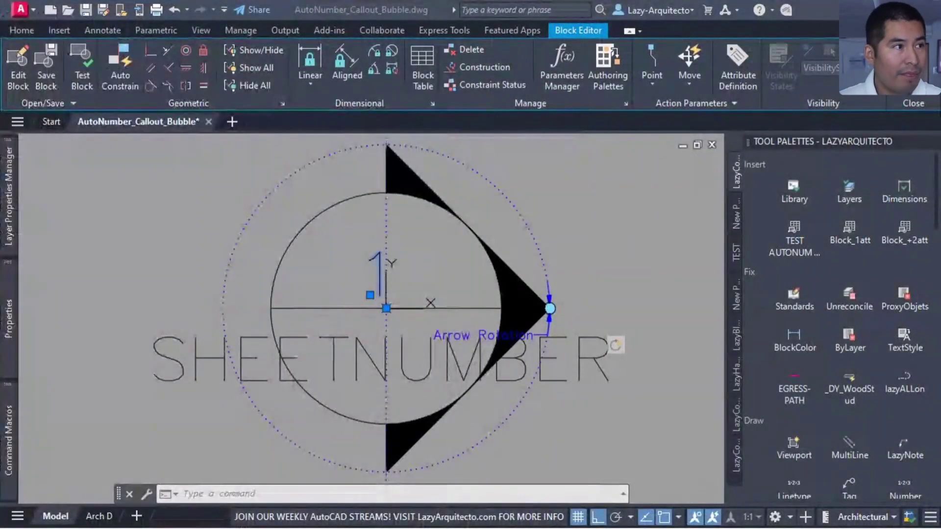
Set the Preset option of the selected upper attribute with tag 1 to No
{"action": "left_click", "coordinate": [8, 196]}
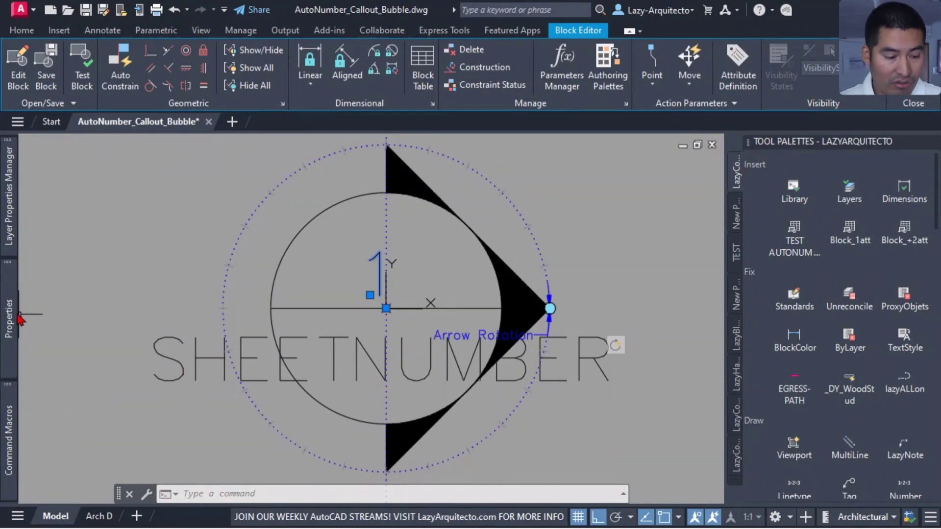
{"action": "mouse_move", "coordinate": [20, 318]}
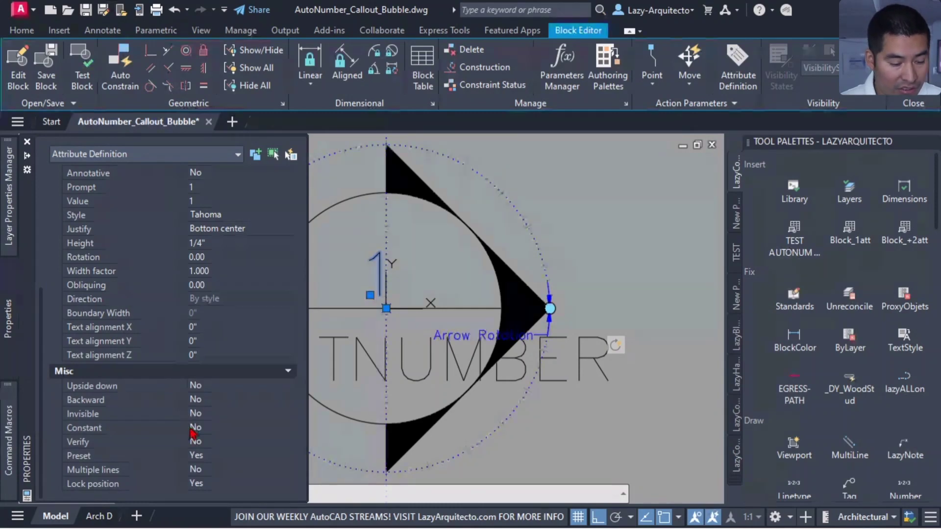
{"action": "left_click", "coordinate": [210, 460]}
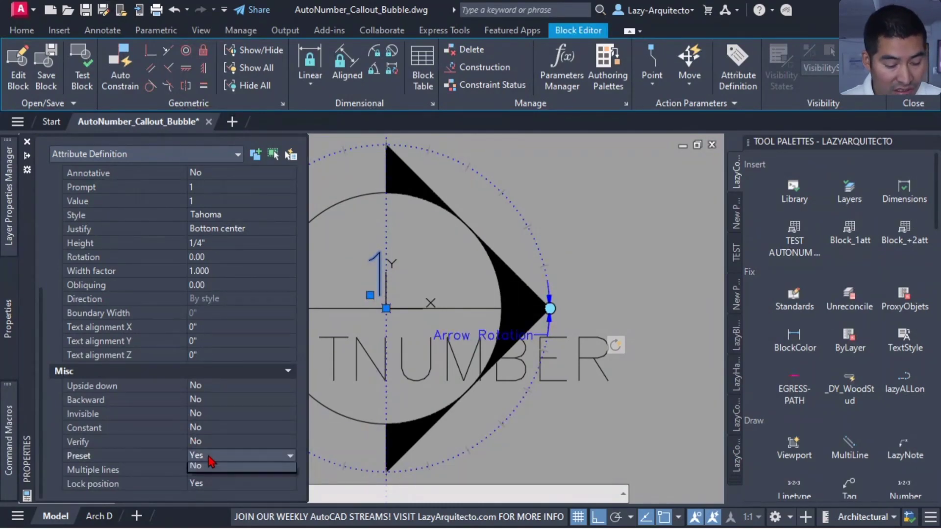
{"action": "left_click", "coordinate": [210, 465]}
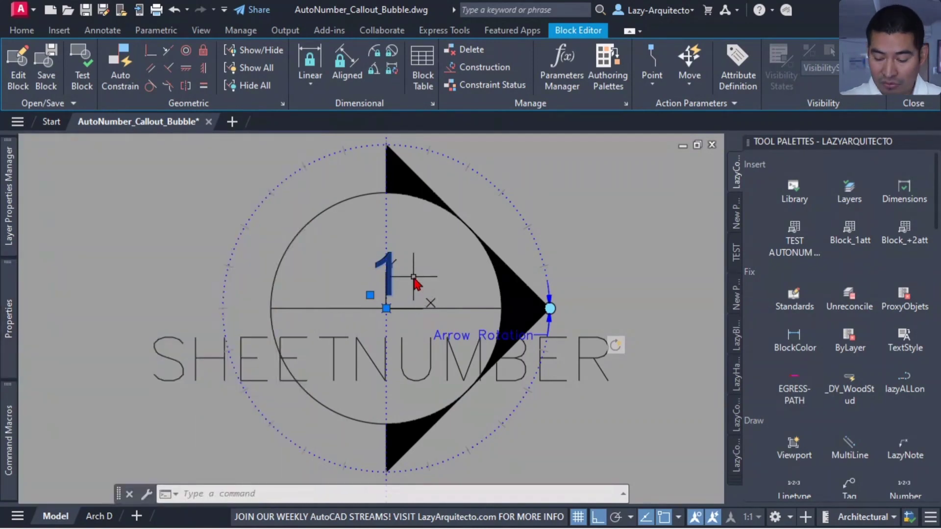
Deselect the attribute and close the Block Editor, saving the changes to the callout bubble block
{"action": "key", "text": "Escape"}
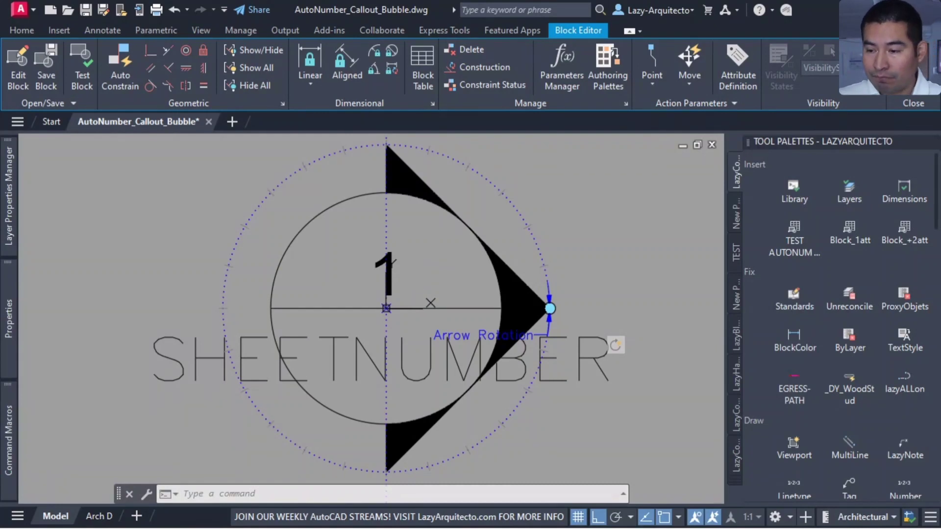
{"action": "left_click", "coordinate": [913, 69]}
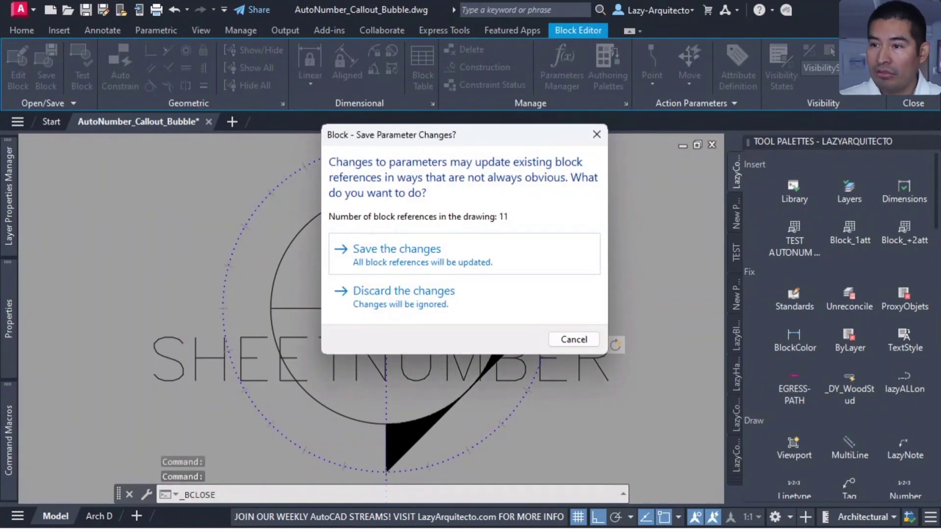
{"action": "left_click", "coordinate": [387, 262]}
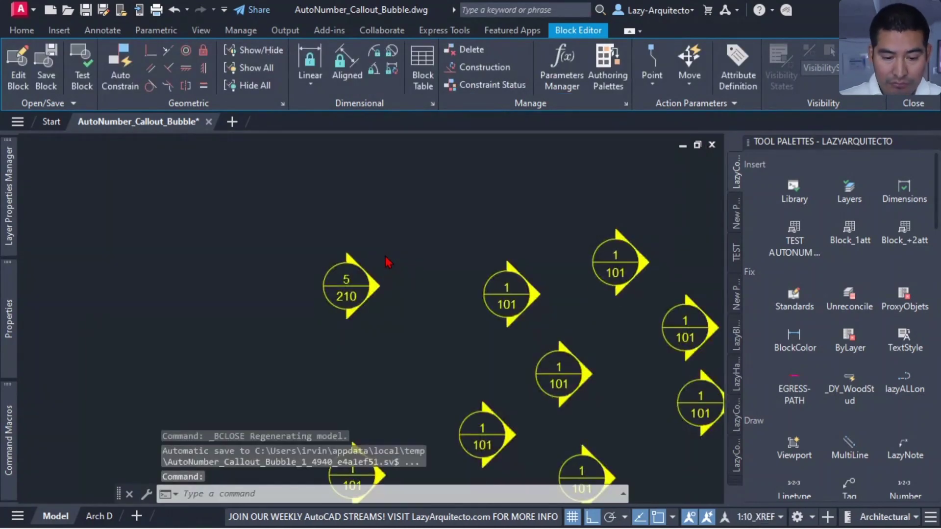
Run the lazyBlockNumbering macro and place eight callout bubbles in the empty area above the existing ones, ending the insertion after the eighth
{"action": "mouse_move", "coordinate": [420, 220]}
{"action": "middle_mouse_down"}
{"action": "mouse_move", "coordinate": [358, 295]}
{"action": "mouse_move", "coordinate": [305, 336]}
{"action": "mouse_move", "coordinate": [315, 304]}
{"action": "mouse_move", "coordinate": [248, 342]}
{"action": "middle_mouse_up"}
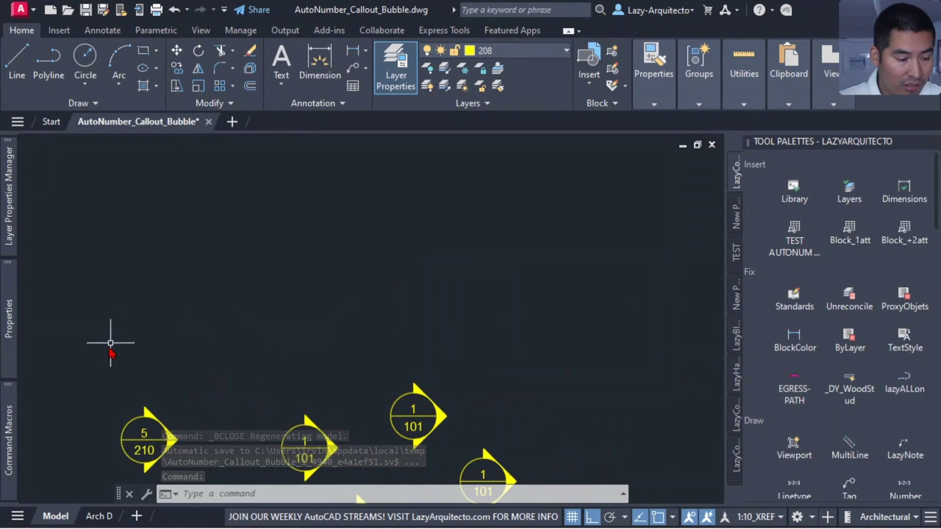
{"action": "mouse_move", "coordinate": [10, 426]}
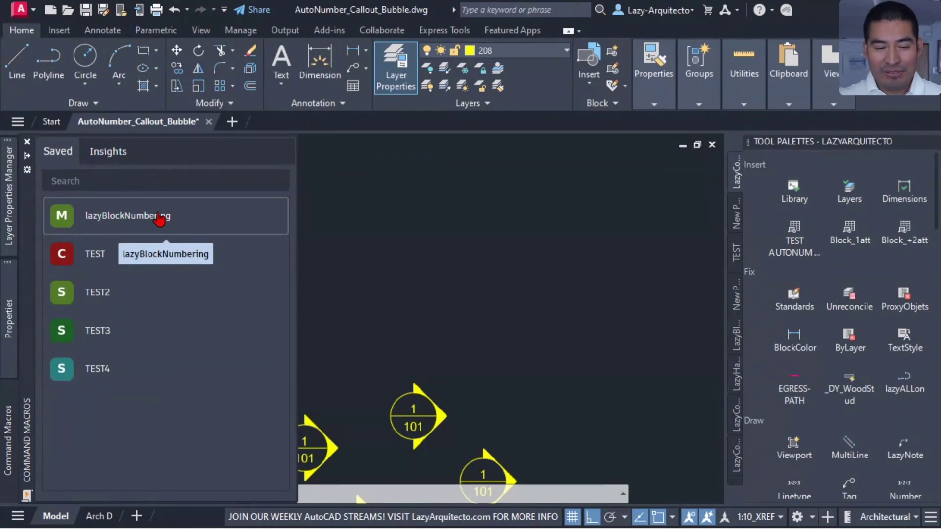
{"action": "double_click", "coordinate": [126, 217]}
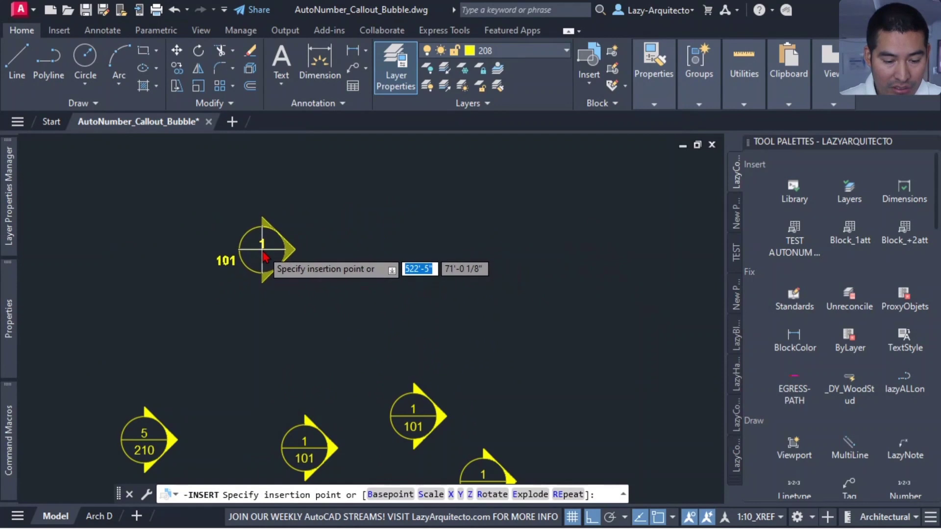
{"action": "left_click", "coordinate": [262, 251]}
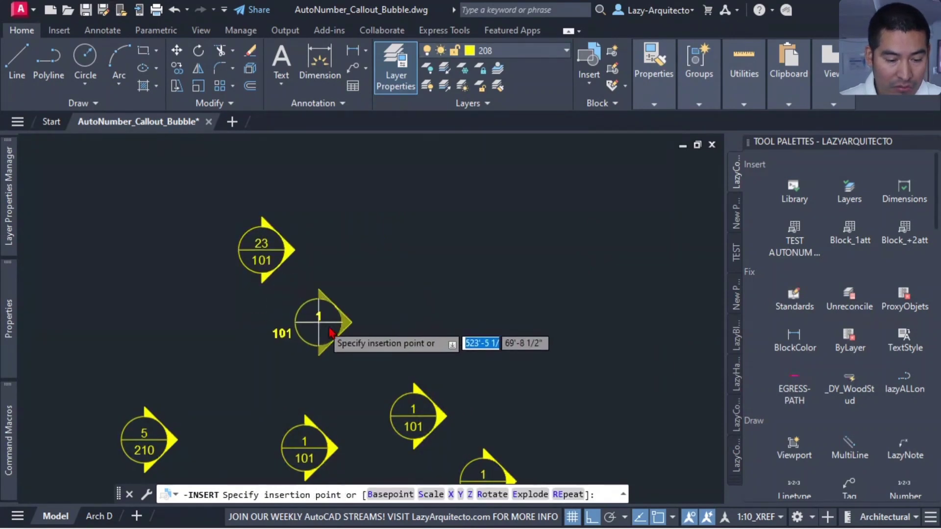
{"action": "left_click", "coordinate": [354, 257]}
{"action": "left_click", "coordinate": [434, 279]}
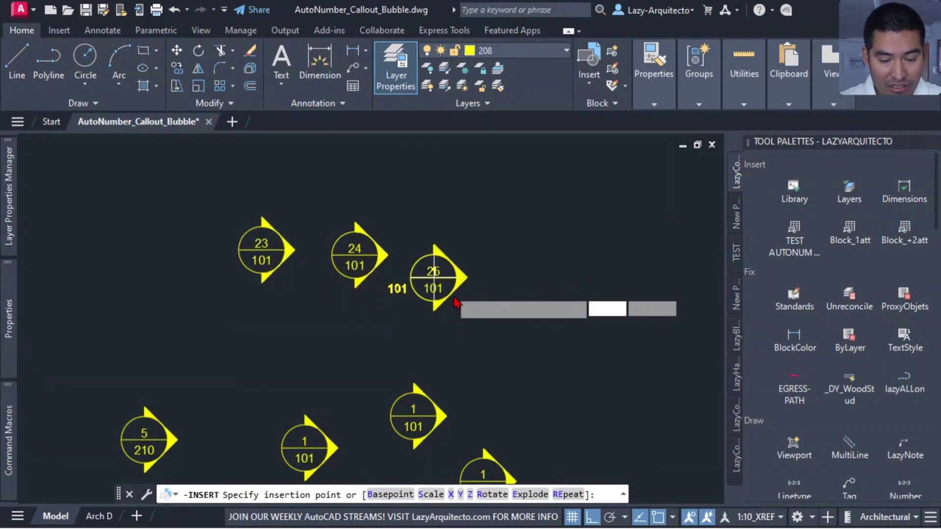
{"action": "left_click", "coordinate": [508, 335]}
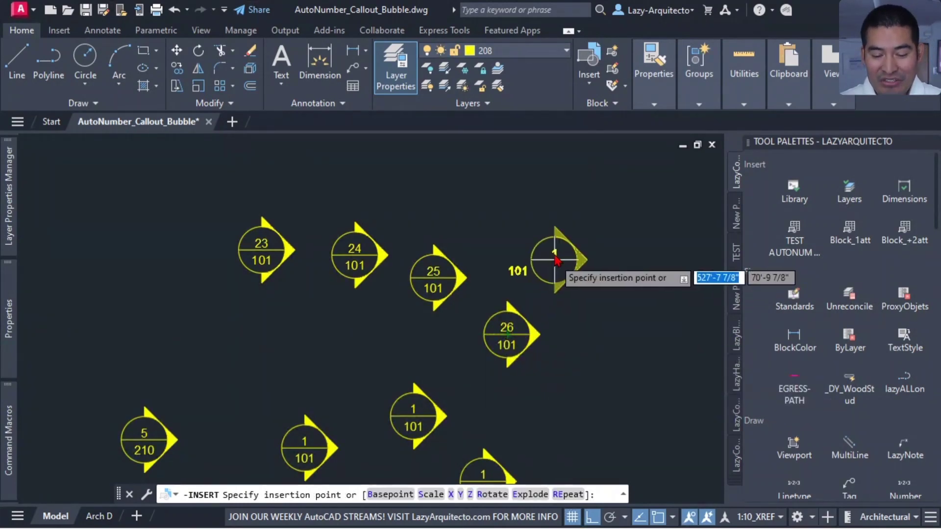
{"action": "left_click", "coordinate": [553, 250]}
{"action": "left_click", "coordinate": [483, 200]}
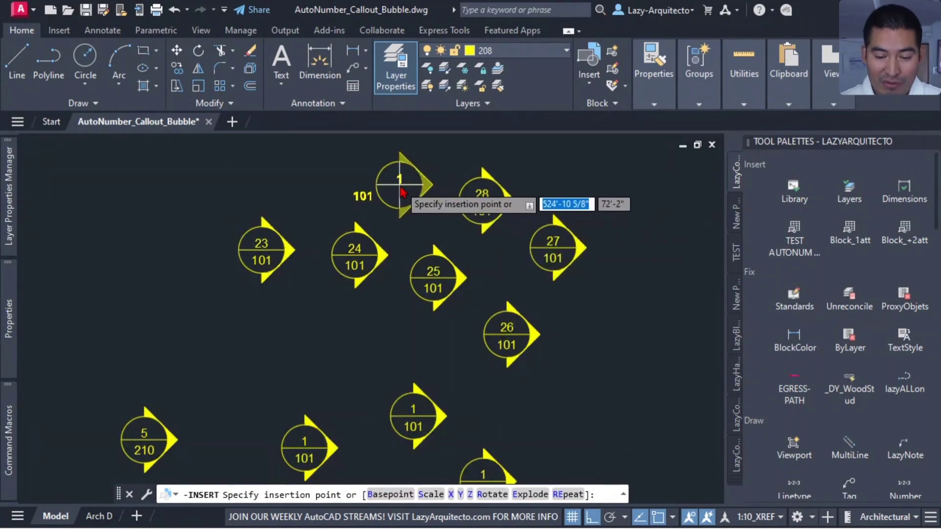
{"action": "left_click", "coordinate": [401, 191]}
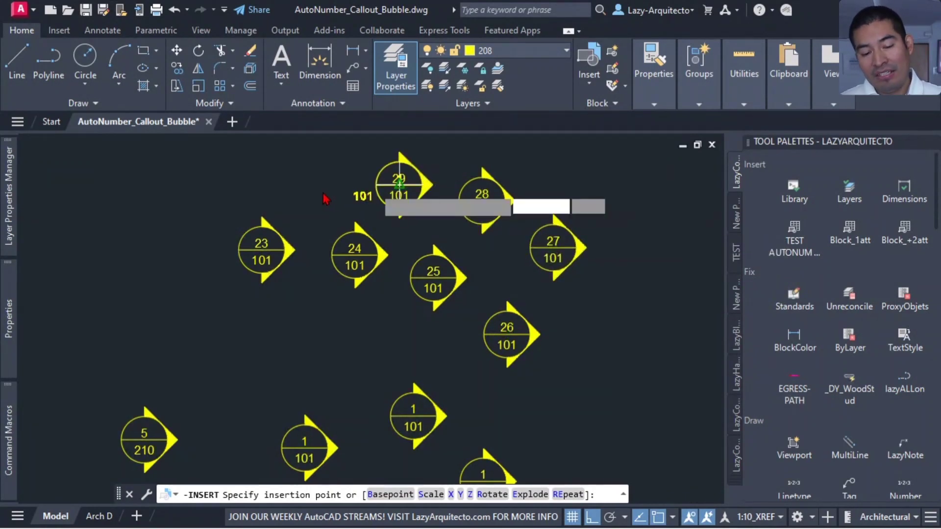
{"action": "left_click", "coordinate": [303, 191]}
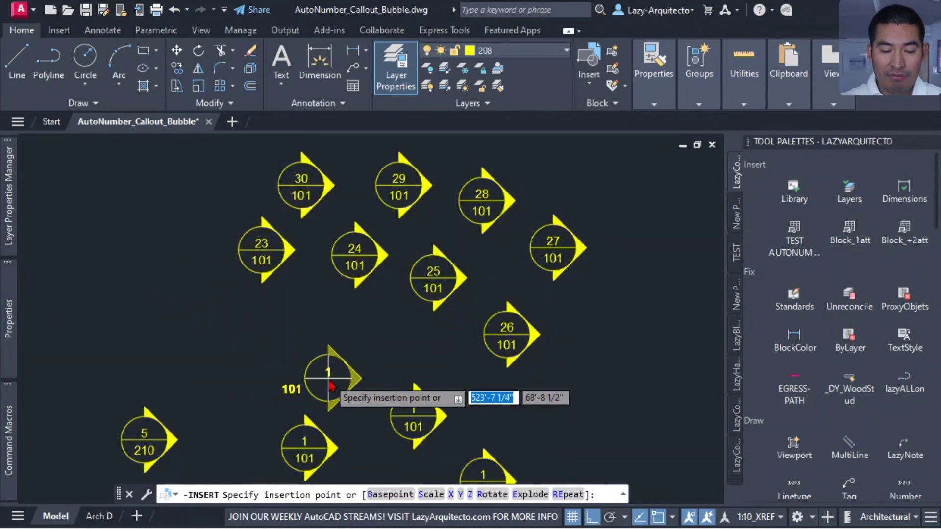
{"action": "key", "text": "Escape"}
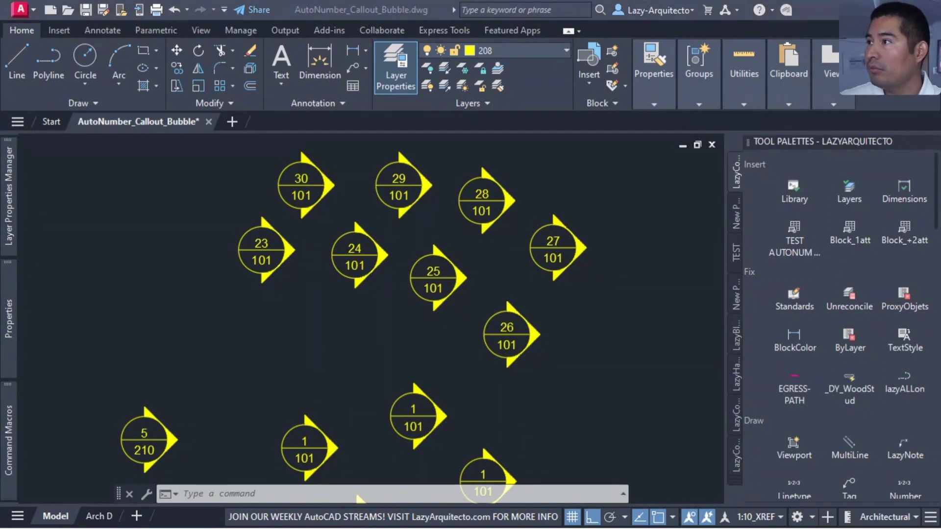
Switch to the Patreon post in the browser and highlight useri1 in the note about setting a starting number
{"action": "left_click_drag", "start_coordinate": [833, 105], "coordinate": [380, 4]}
{"action": "left_click", "coordinate": [377, 274]}
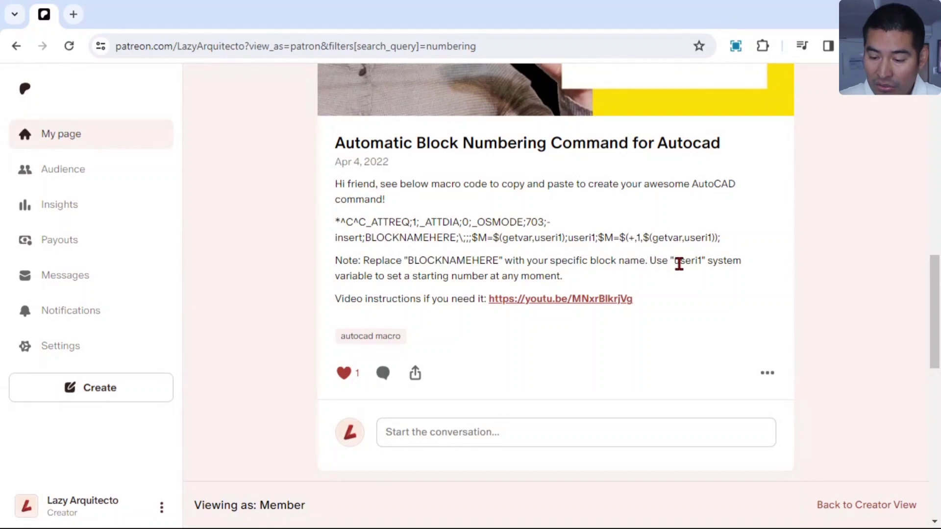
{"action": "left_click_drag", "start_coordinate": [675, 265], "coordinate": [701, 263]}
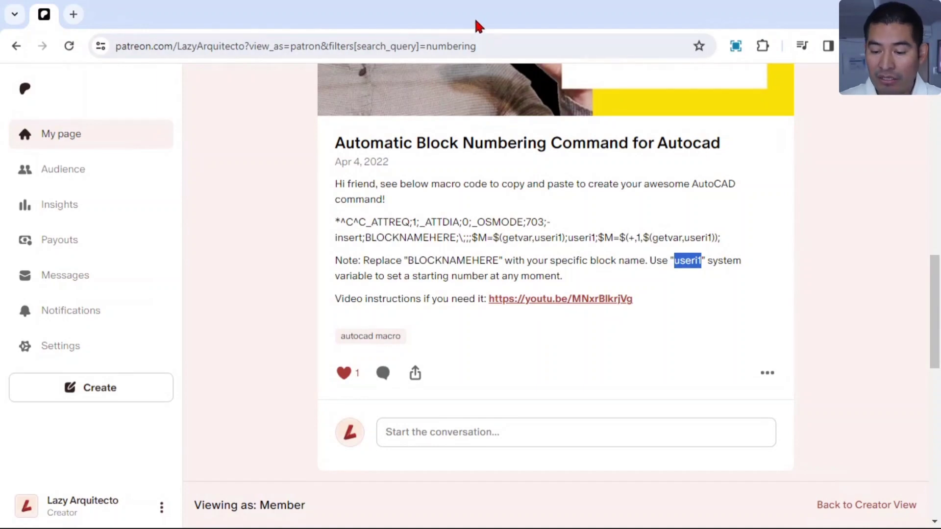
Return to AutoCAD and set the USERI1 system variable to 1 to restart the block numbering
{"action": "left_click", "coordinate": [885, 6]}
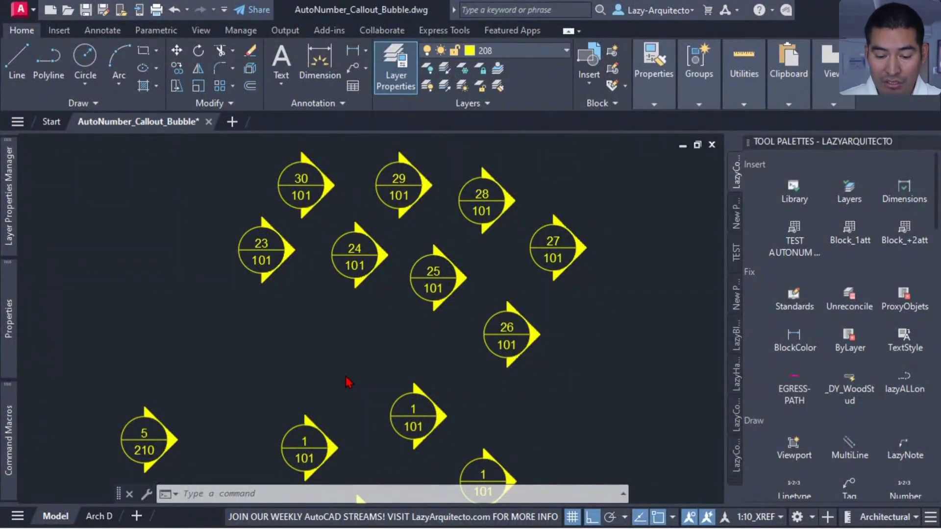
{"action": "type", "text": "USER"}
{"action": "type", "text": "I1"}
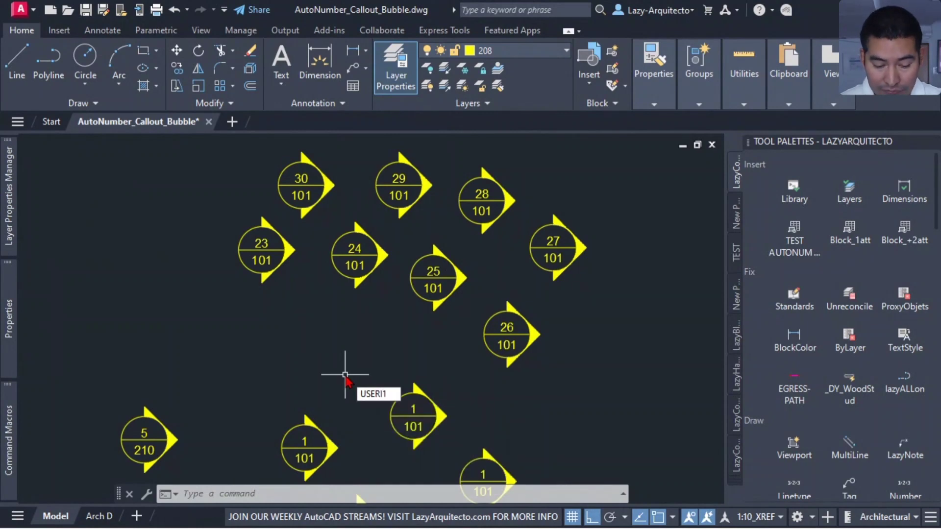
{"action": "key", "text": "Return"}
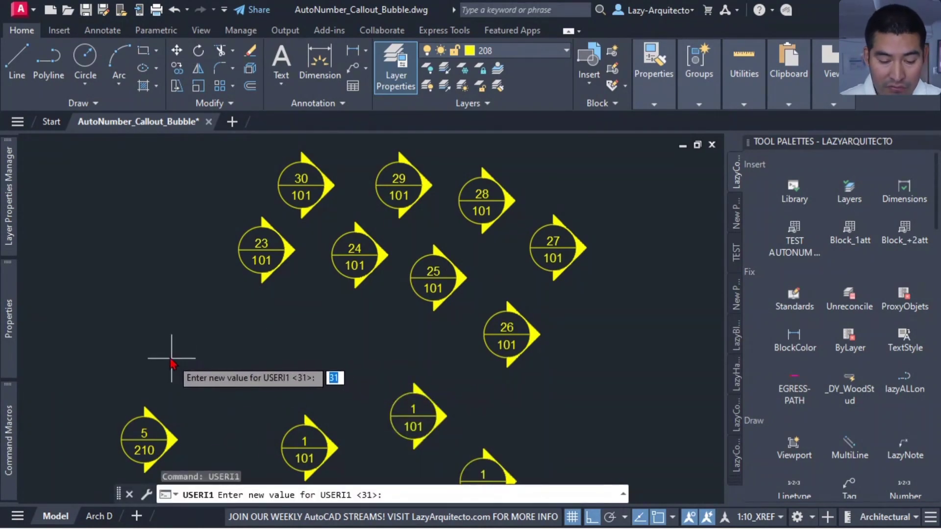
{"action": "scroll", "coordinate": [214, 357], "scroll_direction": "down", "scroll_amount": 2}
{"action": "type", "text": "1"}
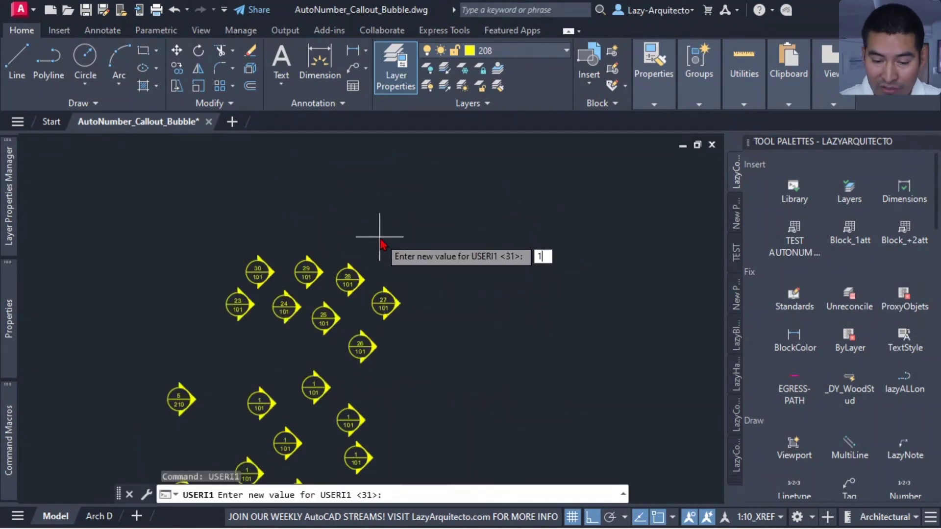
{"action": "key", "text": "Return"}
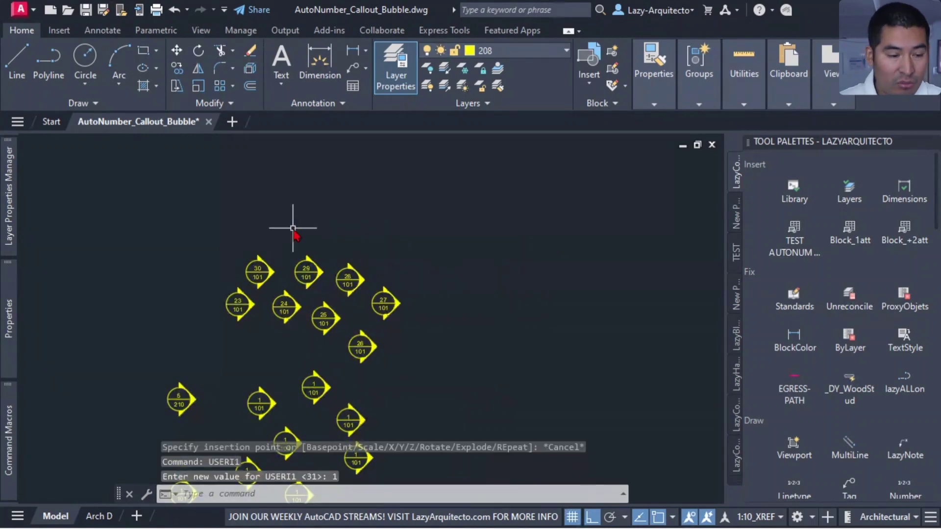
Run lazyBlockNumbering again and place seven callout bubbles above and beside the previously numbered group, ending the insertion after the seventh
{"action": "mouse_move", "coordinate": [20, 416]}
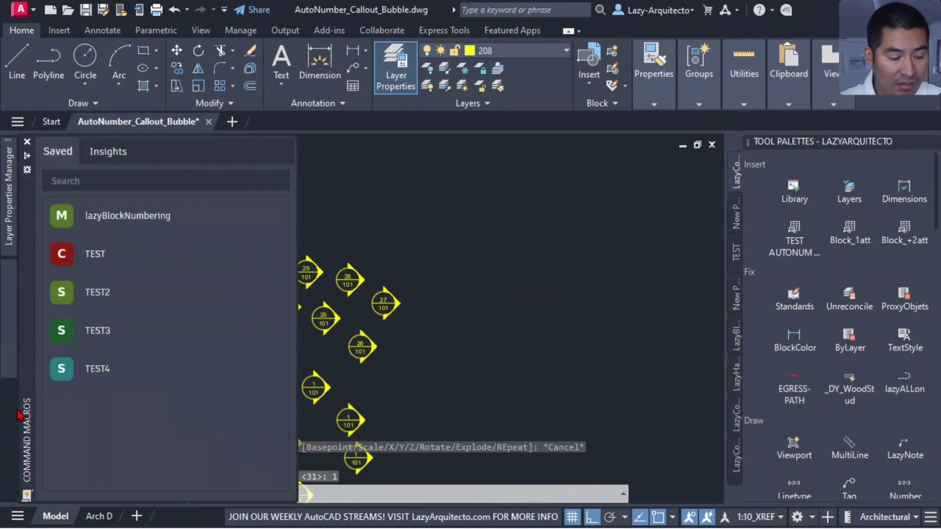
{"action": "left_click", "coordinate": [134, 215]}
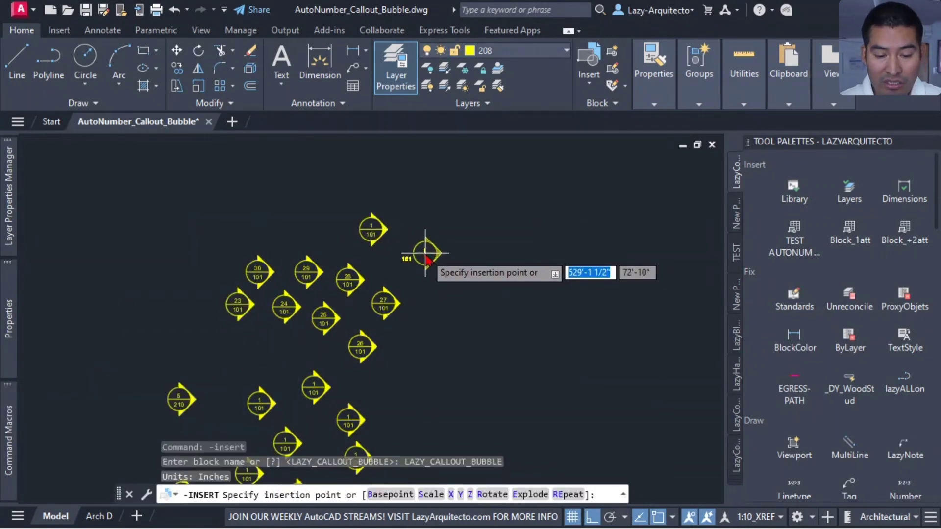
{"action": "scroll", "coordinate": [443, 230], "scroll_direction": "up", "scroll_amount": 5}
{"action": "left_click", "coordinate": [443, 226]}
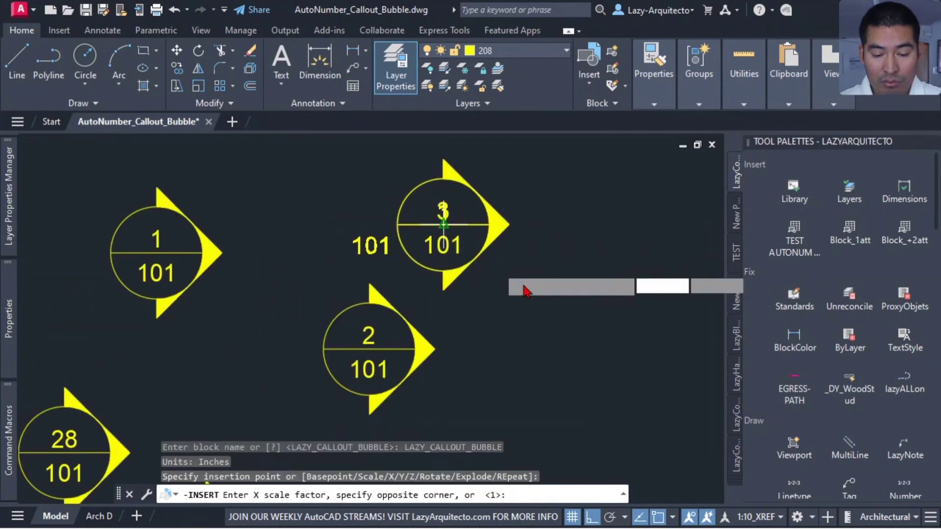
{"action": "left_click", "coordinate": [561, 311]}
{"action": "scroll", "coordinate": [470, 392], "scroll_direction": "down", "scroll_amount": 3}
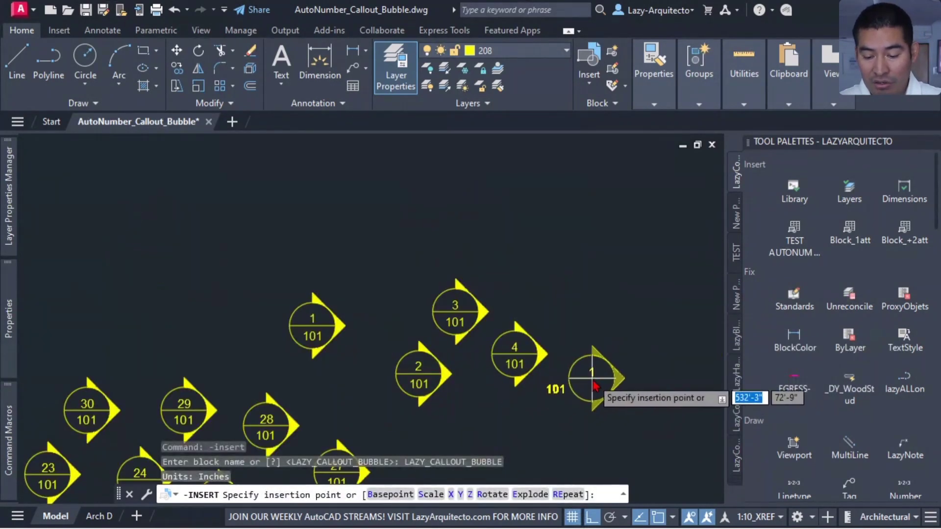
{"action": "left_click", "coordinate": [592, 379]}
{"action": "left_click", "coordinate": [664, 340]}
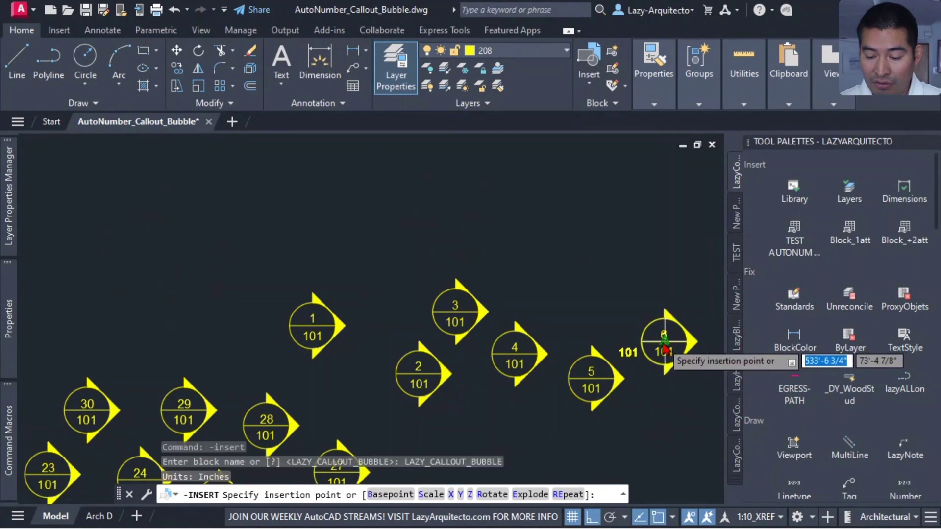
{"action": "middle_click_drag", "start_coordinate": [602, 320], "coordinate": [451, 330]}
{"action": "left_click", "coordinate": [594, 317]}
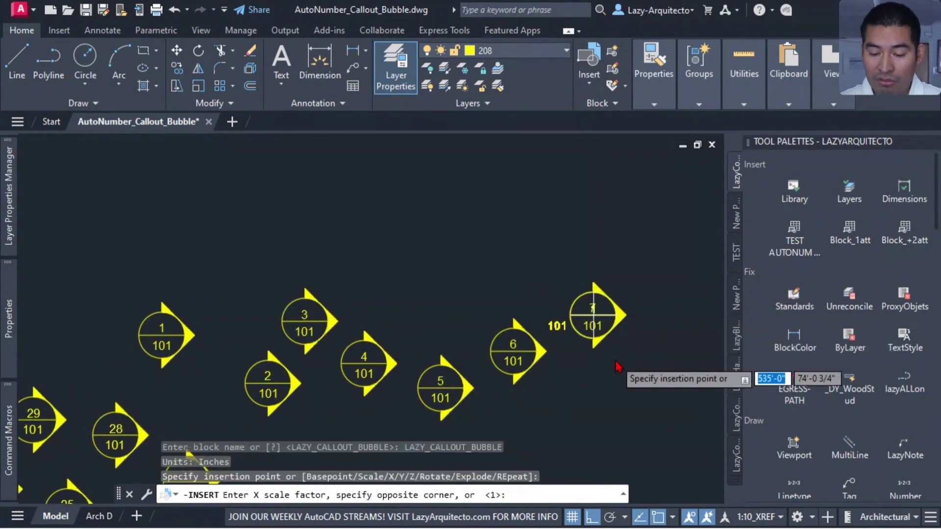
{"action": "key", "text": "Escape"}
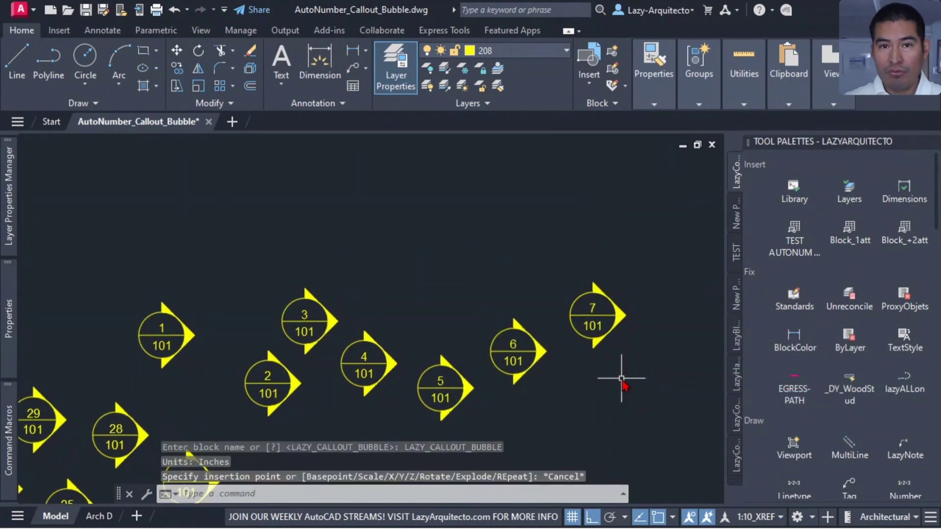